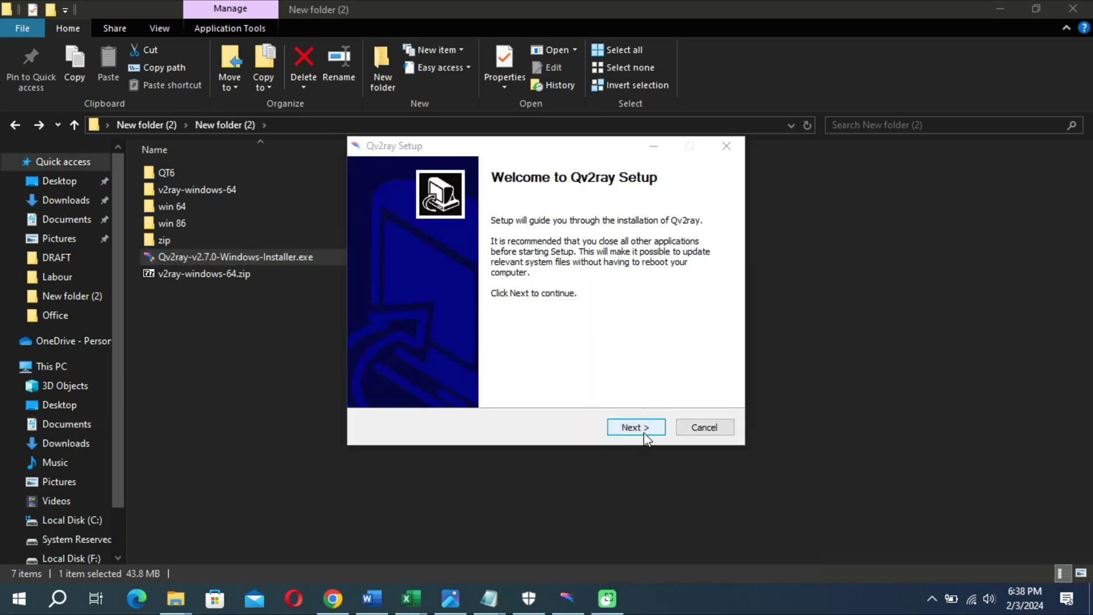
Move past the Qv2ray v2.7.0 Setup welcome page
click(630, 428)
Install Qv2ray v2.7.0 and launch it from its new desktop shortcut
click(630, 428)
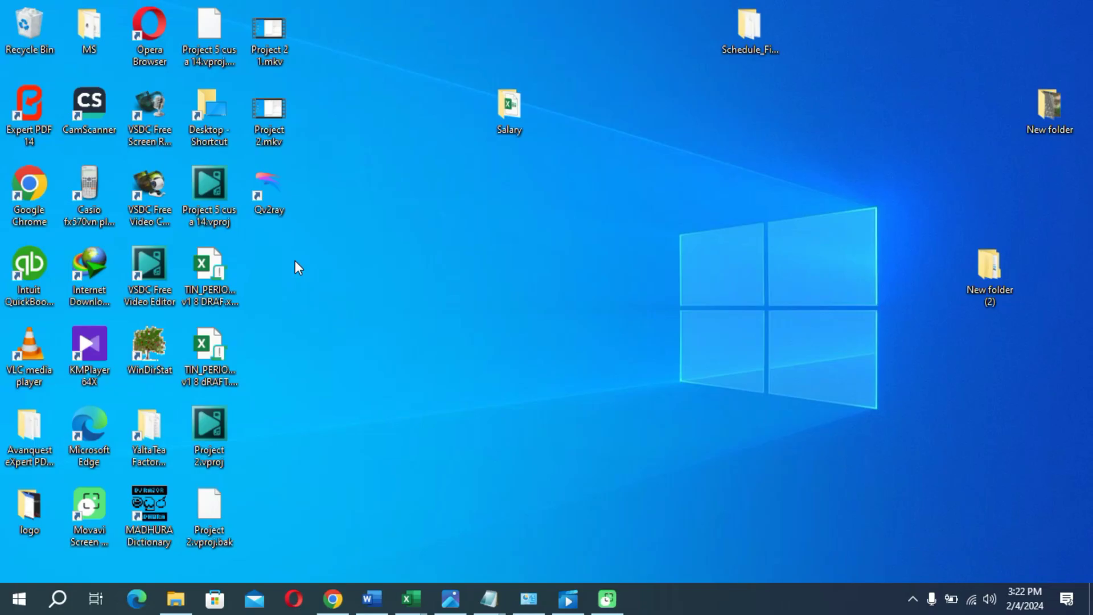
double_click(269, 192)
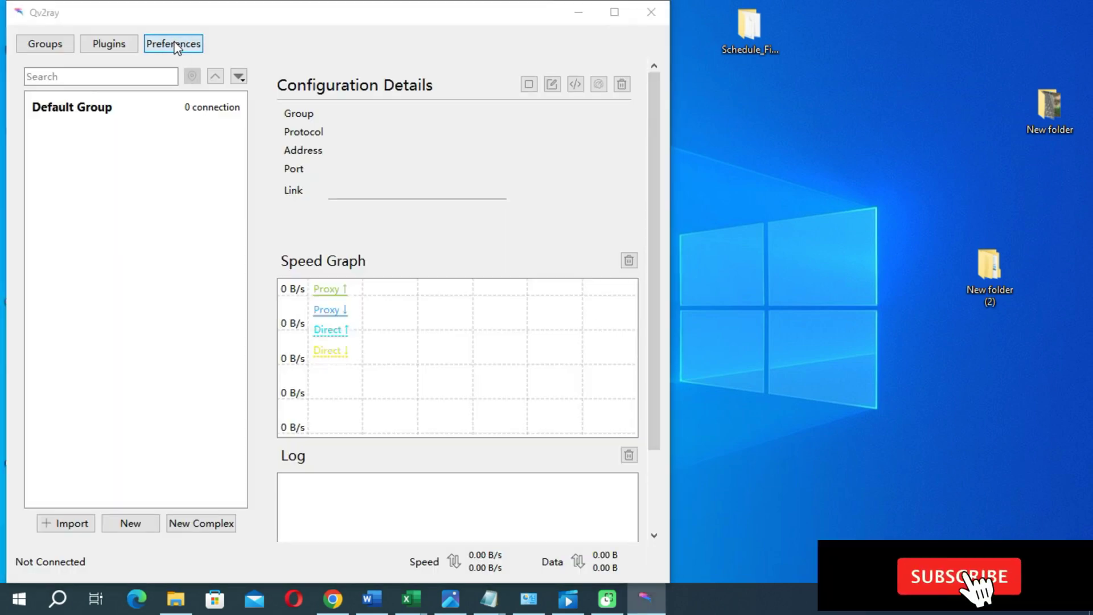
In Preferences, set Auto Connect to Last Connected, tick Disable System Root Certificates, and choose System Proxy
click(175, 46)
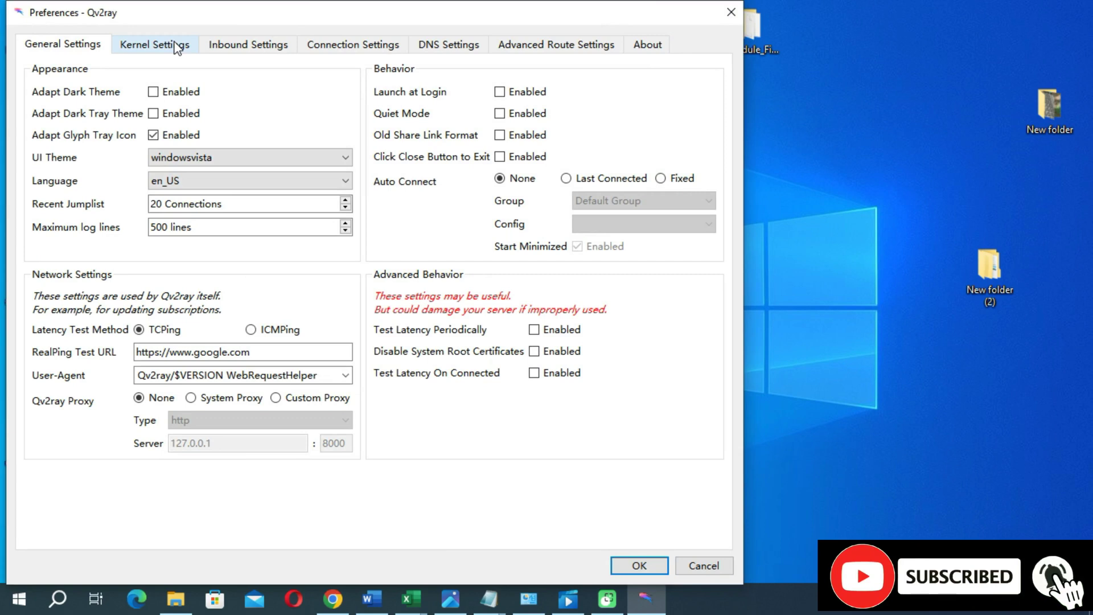
click(571, 183)
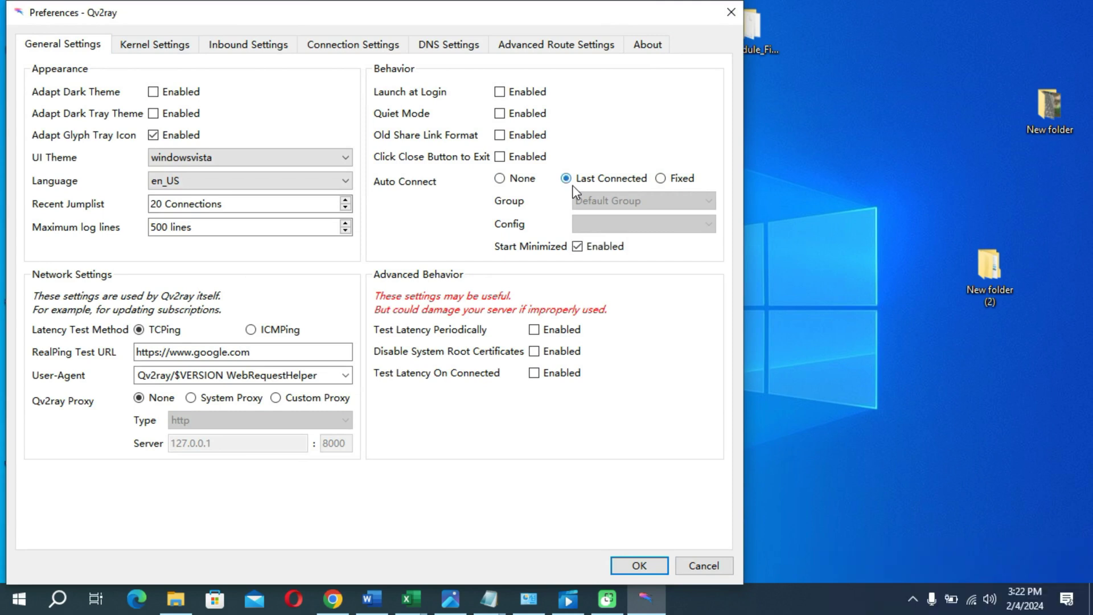
click(537, 354)
click(191, 399)
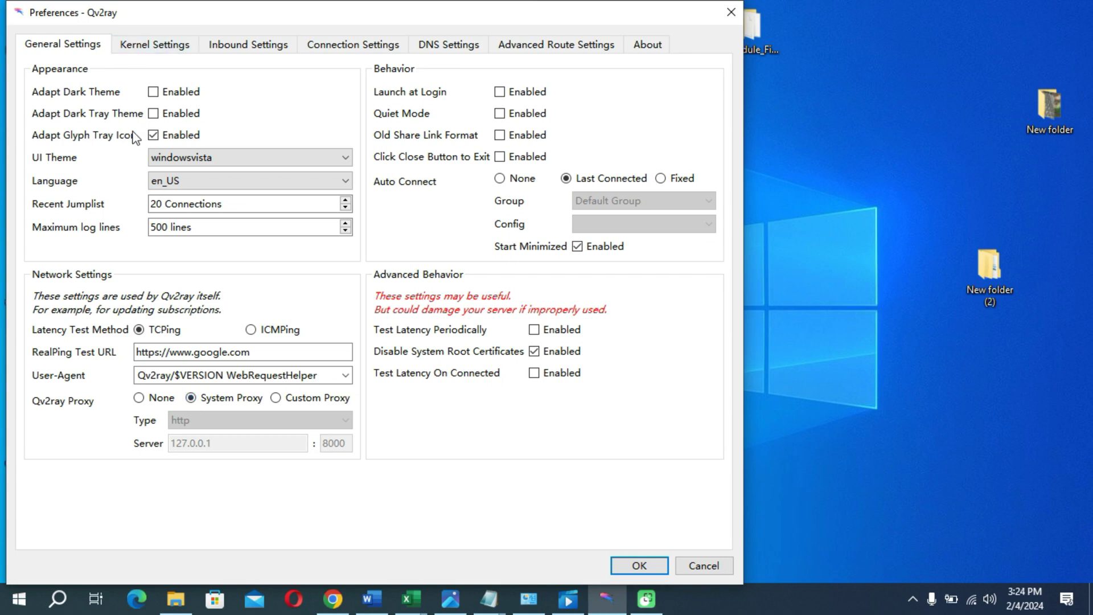
Start picking a new V2Ray assets directory under Kernel Settings, bringing up File Explorer
click(154, 47)
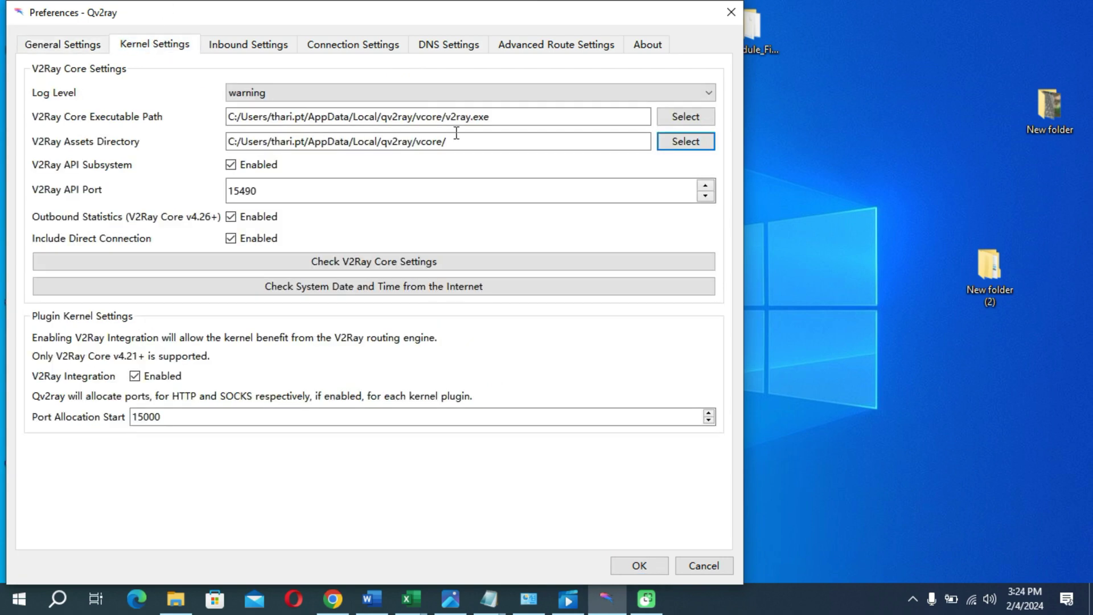
click(672, 145)
click(185, 609)
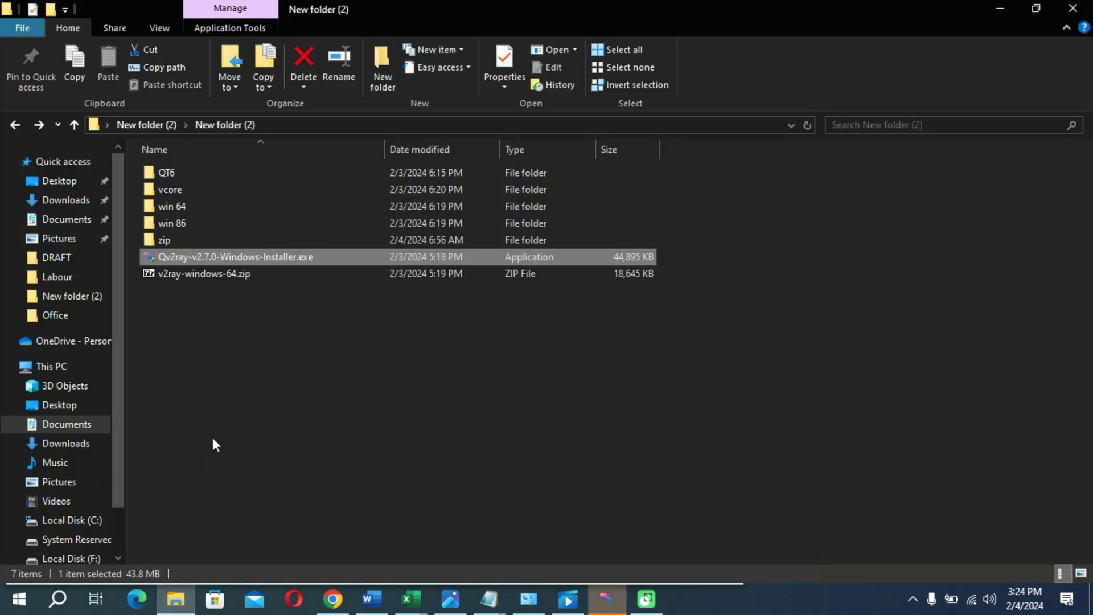
Copy the vcore folder from New folder (2) and return to Qv2ray's assets folder picker
click(200, 196)
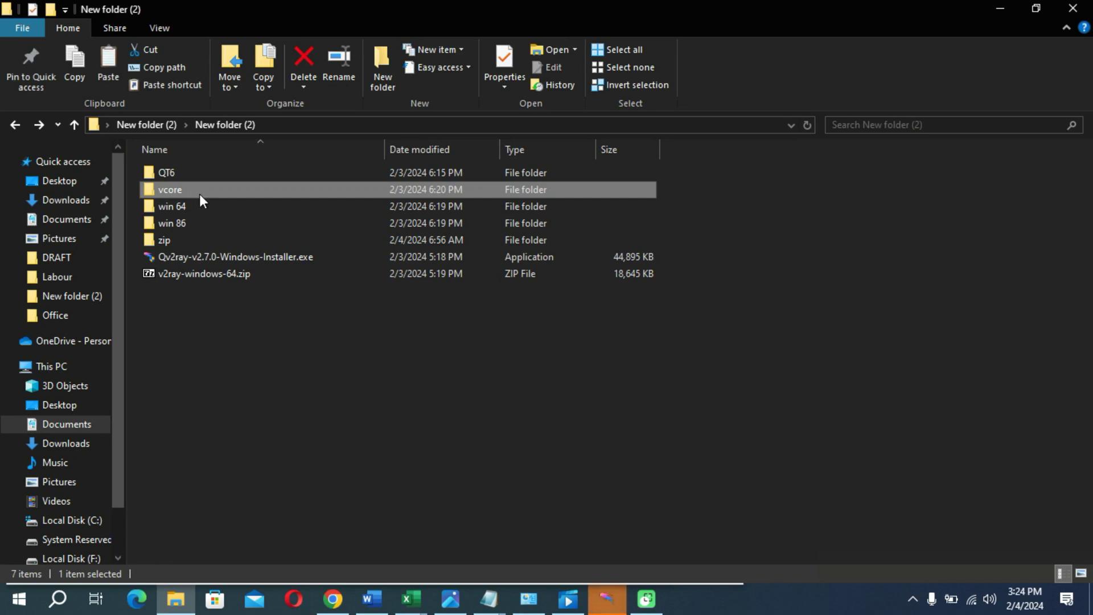
right_click(200, 195)
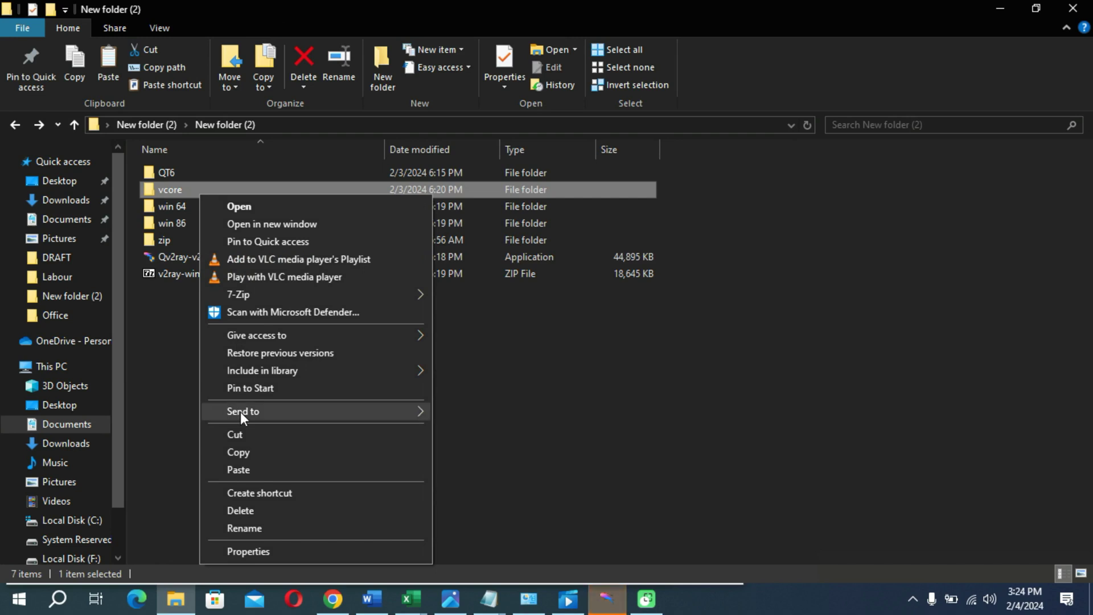
click(244, 453)
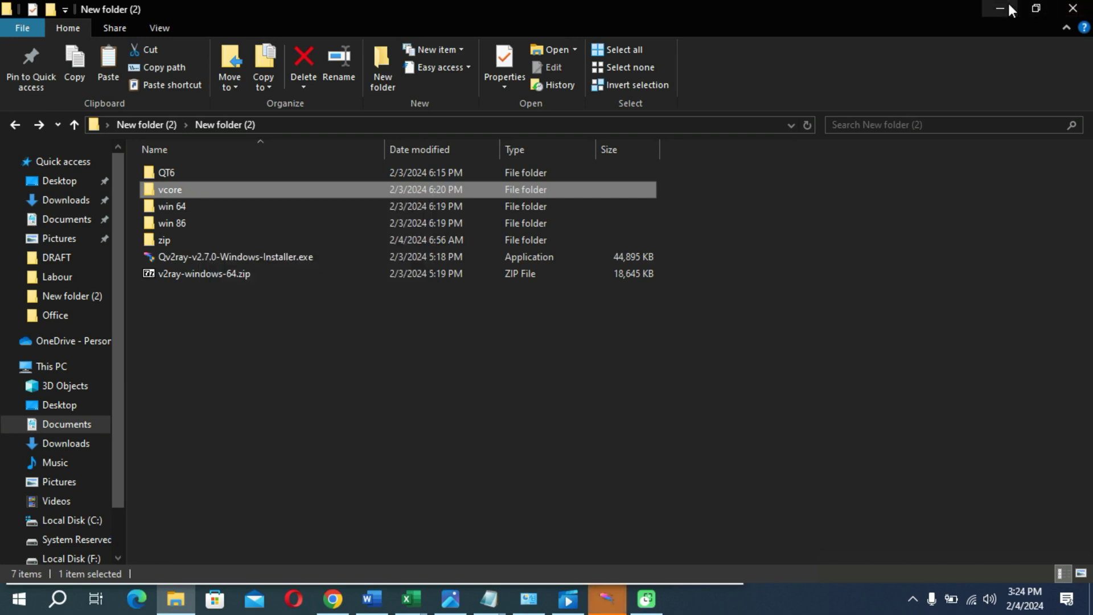
key(alt+Tab)
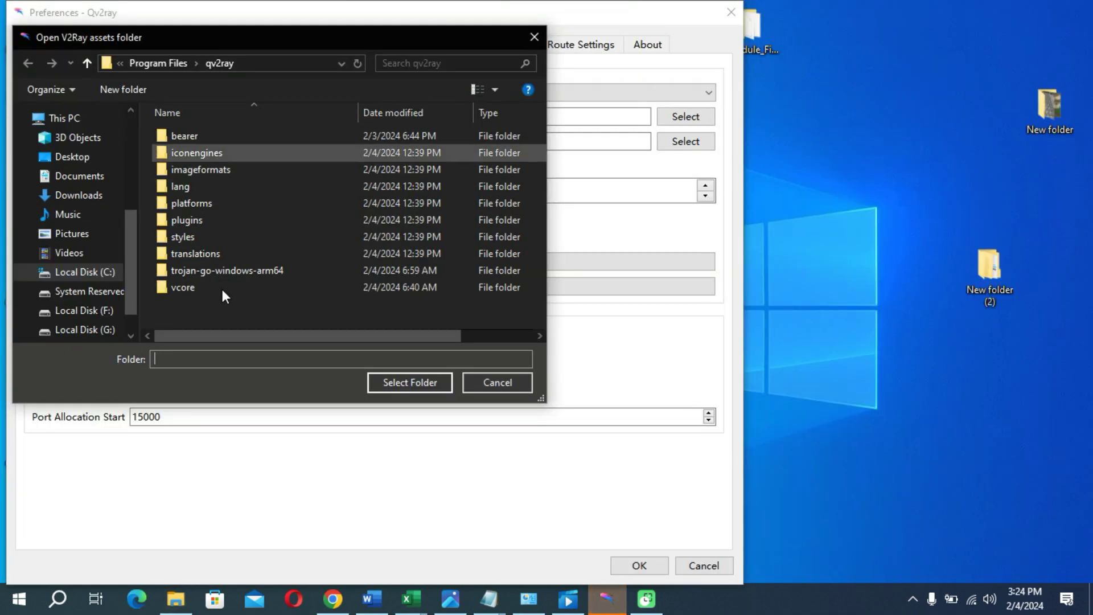
Paste vcore into Program Files\qv2ray and set it as the V2Ray assets directory
right_click(172, 312)
click(223, 400)
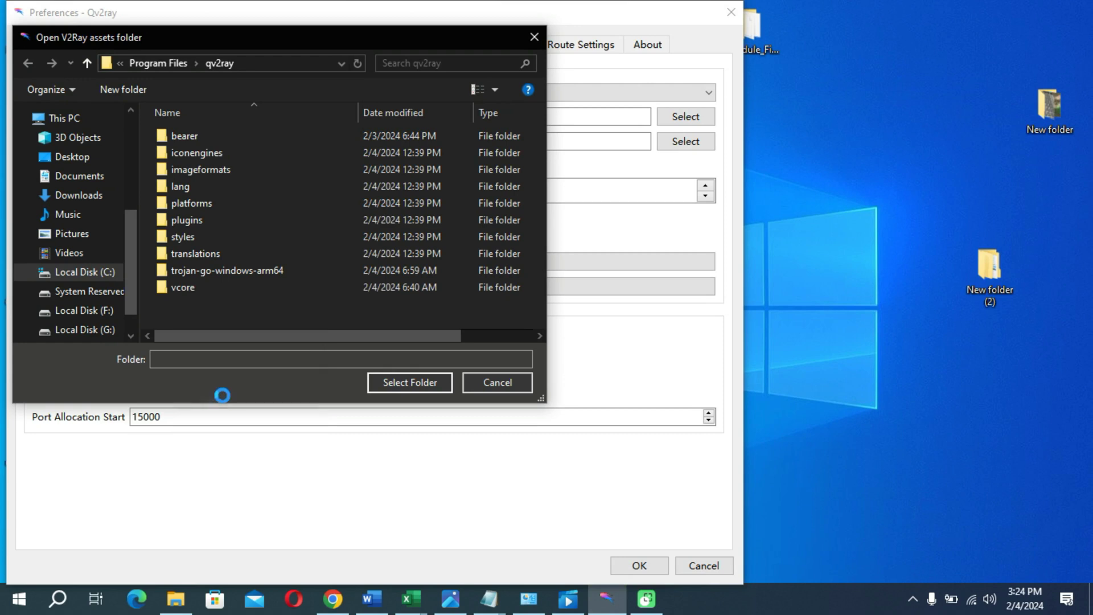
click(300, 242)
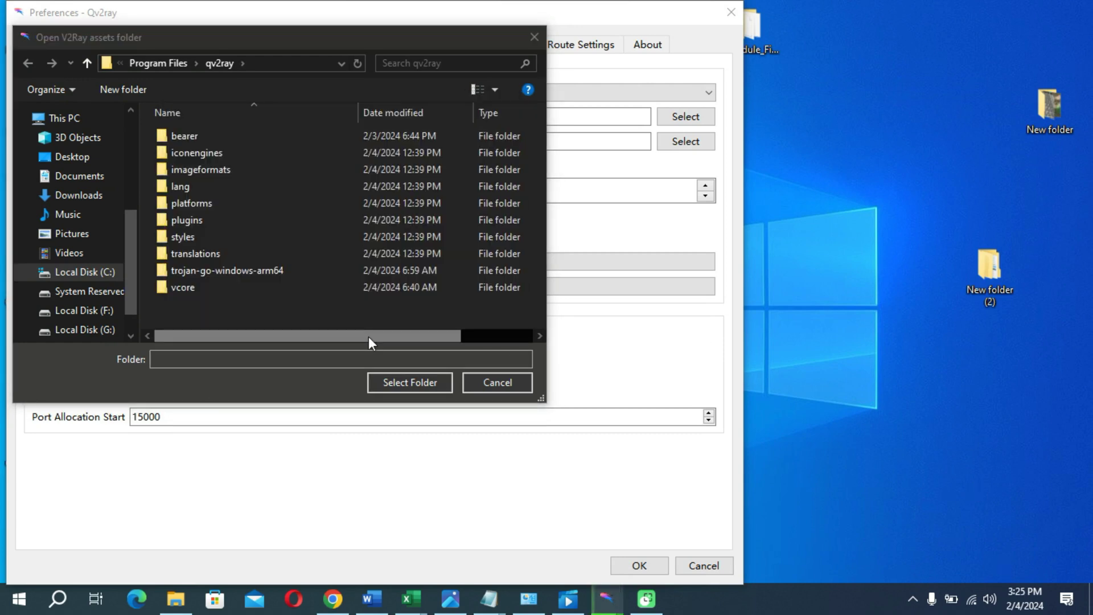
click(175, 288)
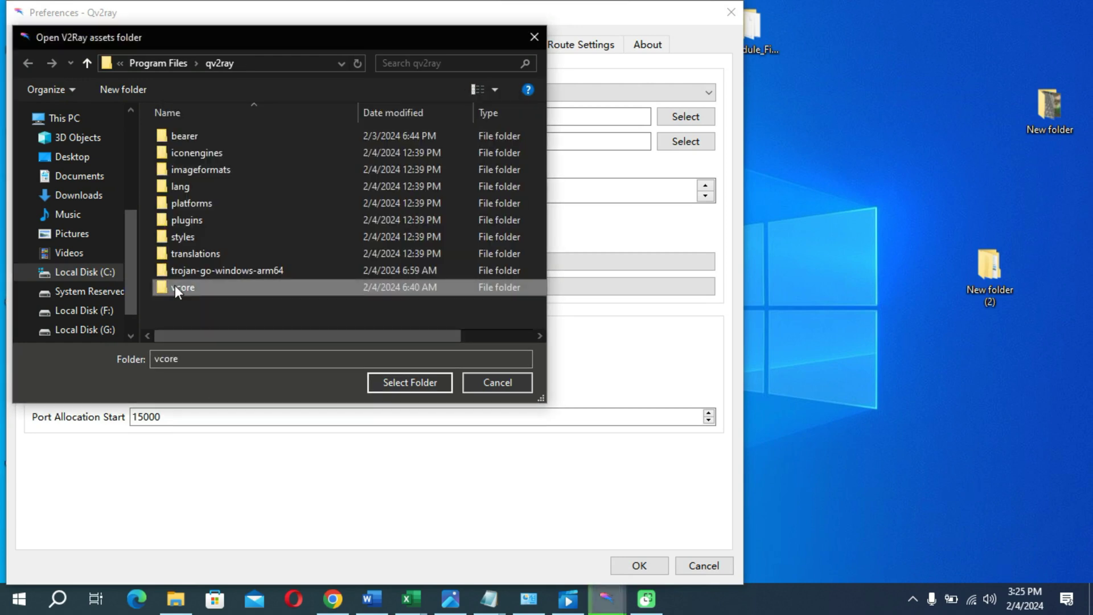
click(418, 381)
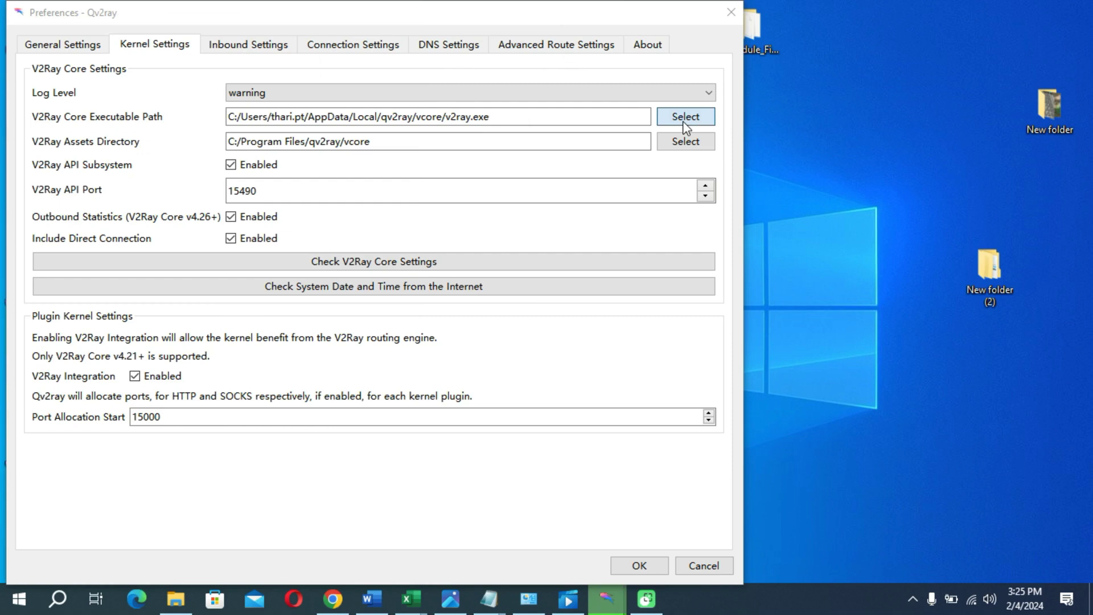
Set the core executable to vcore\v2ray.exe and verify the V2Ray core settings pass
click(685, 118)
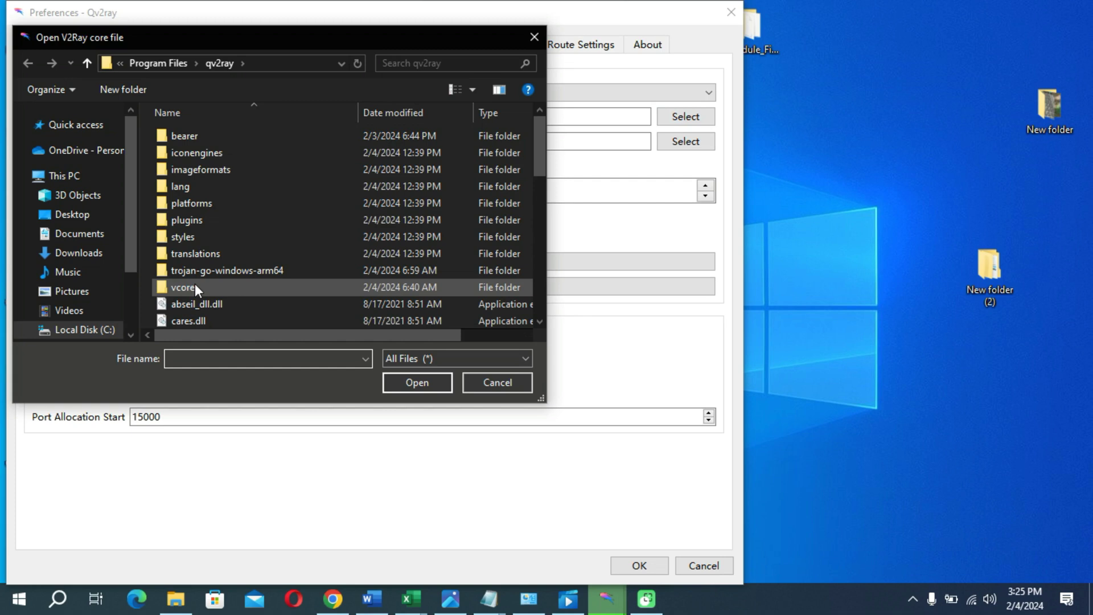
double_click(195, 287)
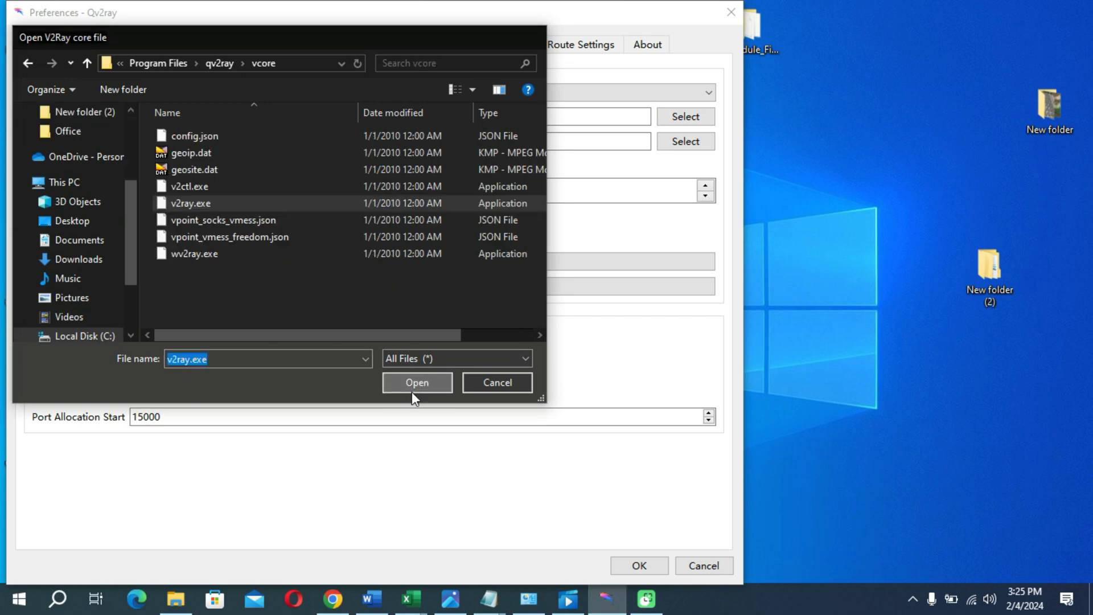
click(412, 390)
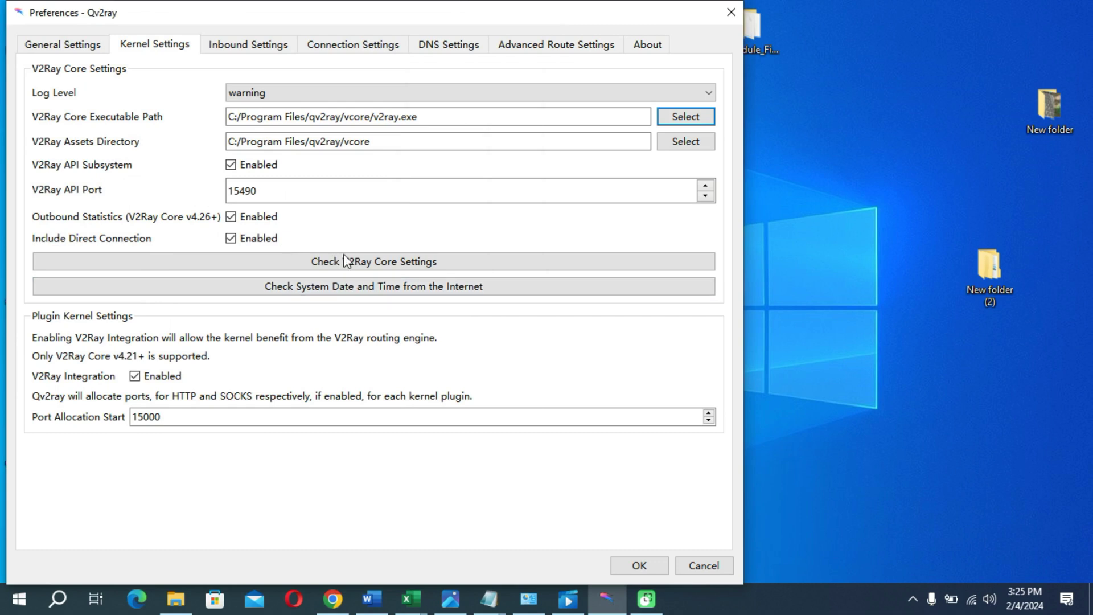
click(337, 263)
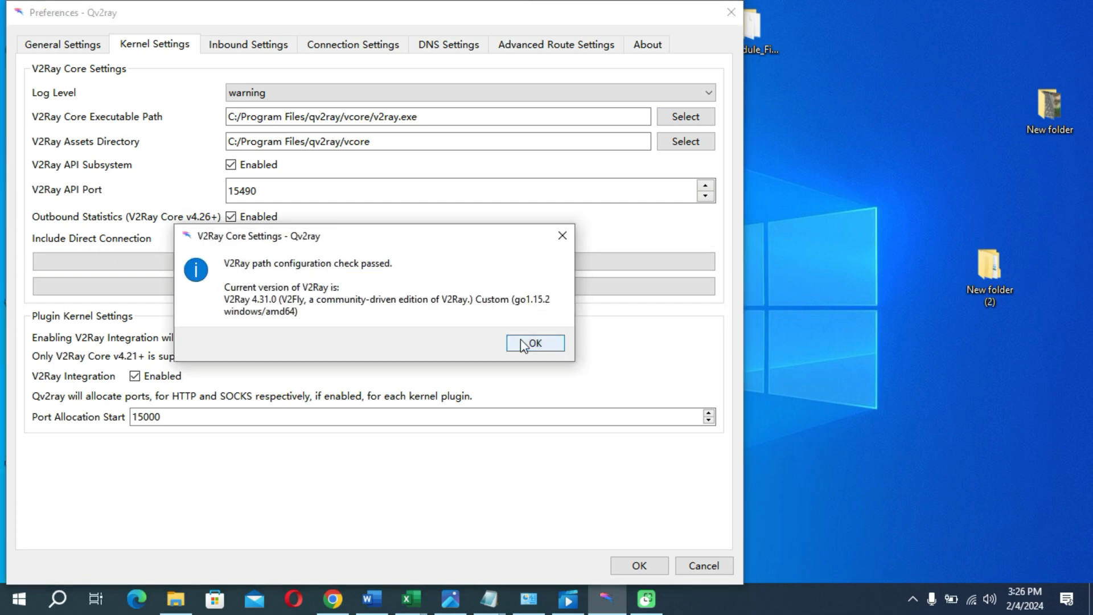
Enable sniffing on the SOCKS and HTTP inbounds, and enable Dokodemo Door with sniffing on
click(520, 343)
click(245, 44)
click(162, 45)
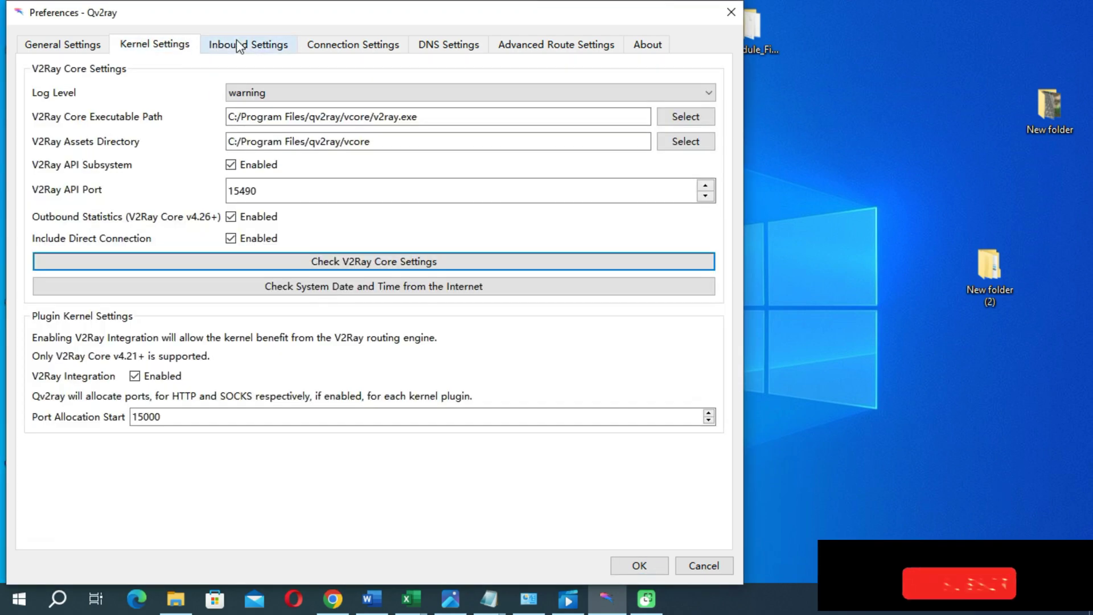
click(238, 45)
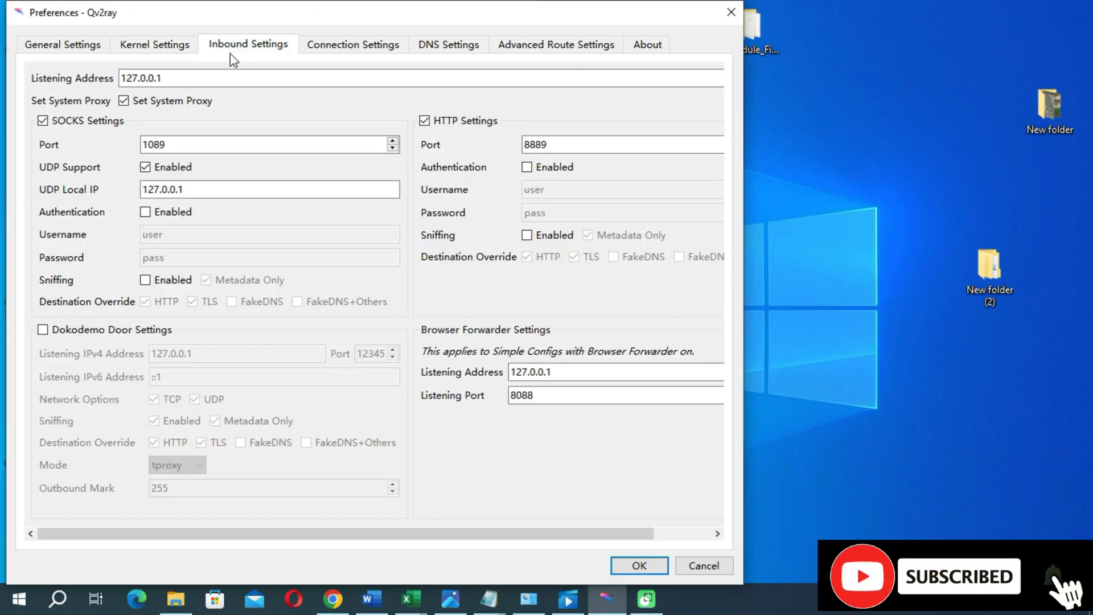
click(166, 280)
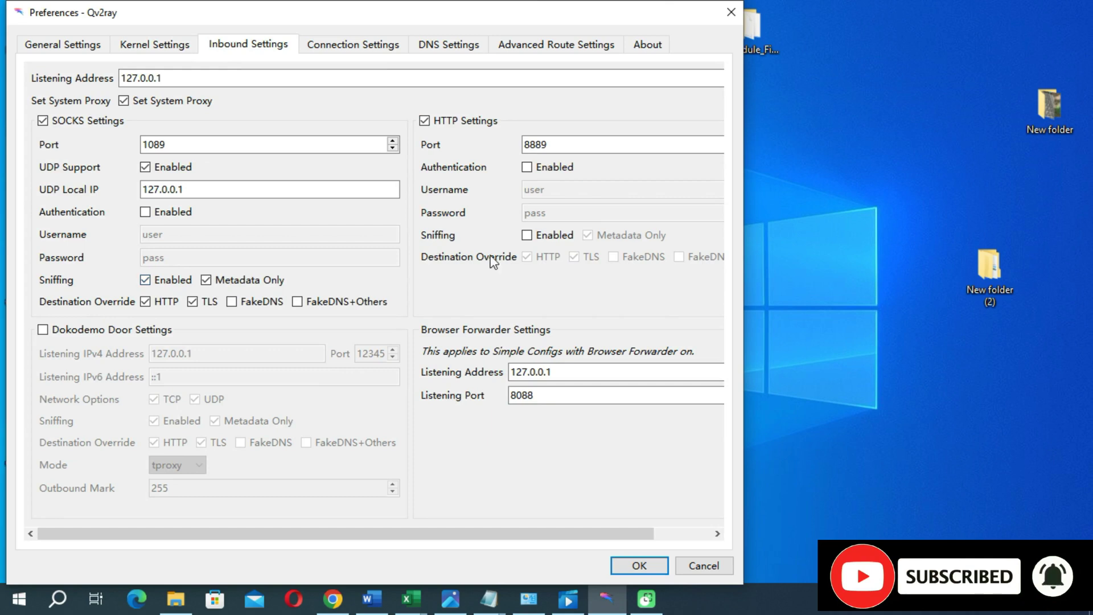
click(542, 235)
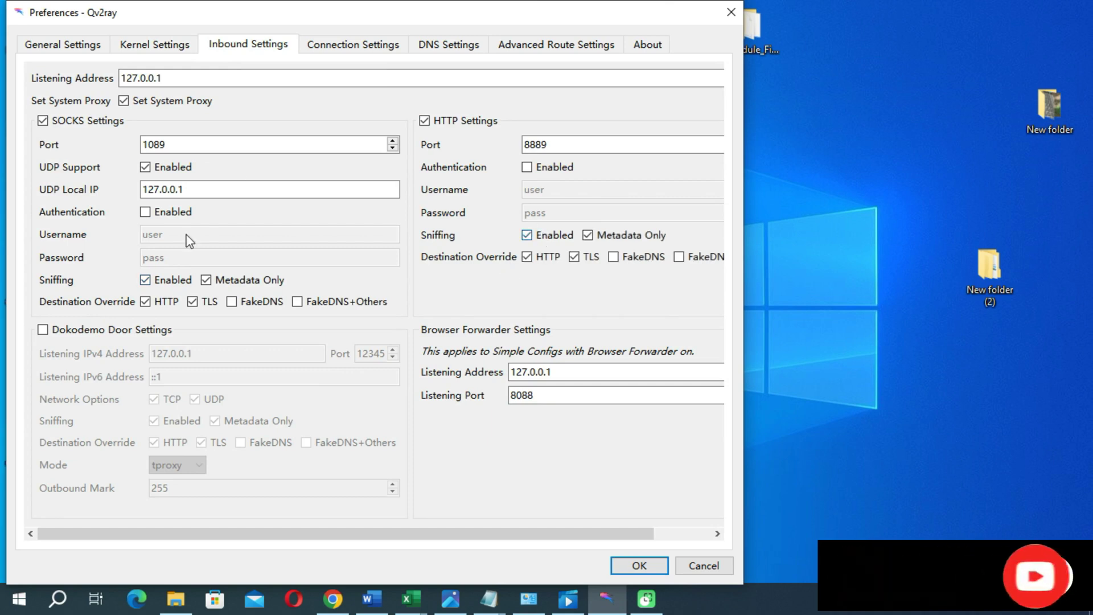
click(78, 333)
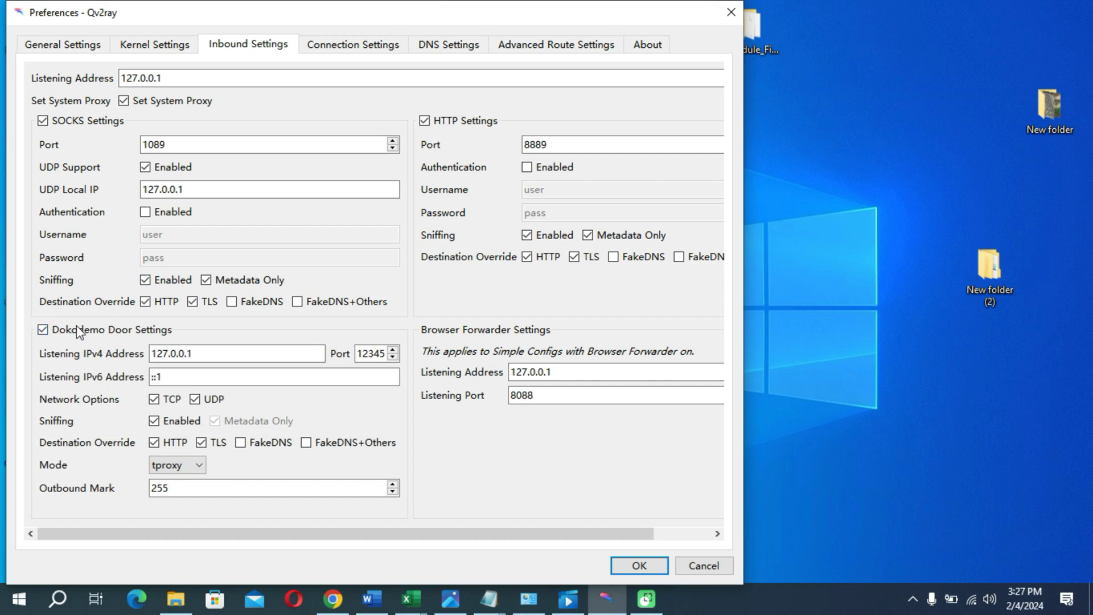
click(154, 422)
click(155, 422)
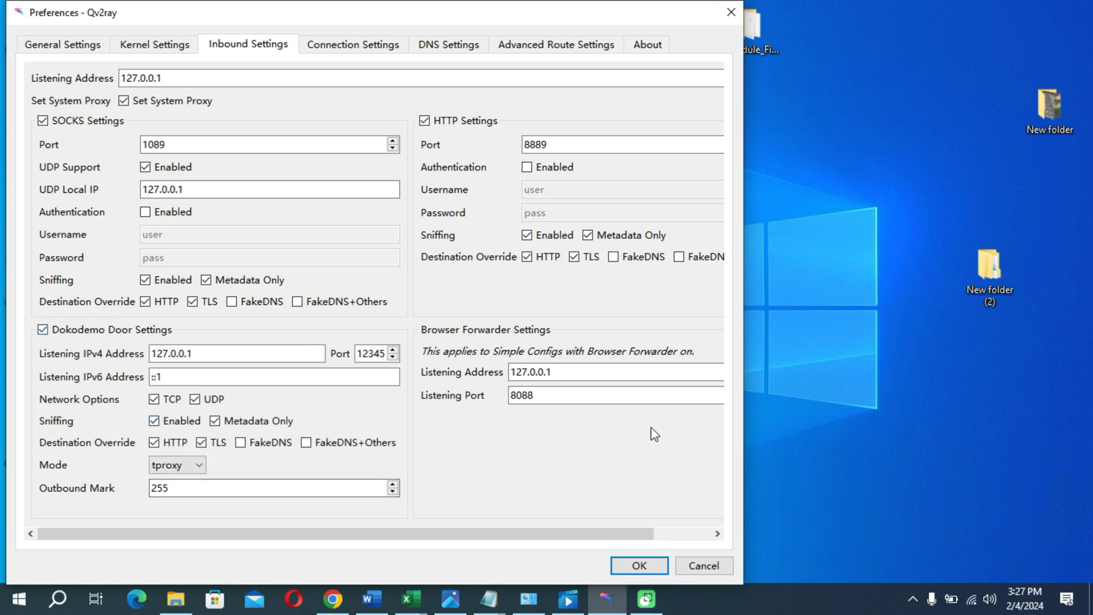
click(374, 50)
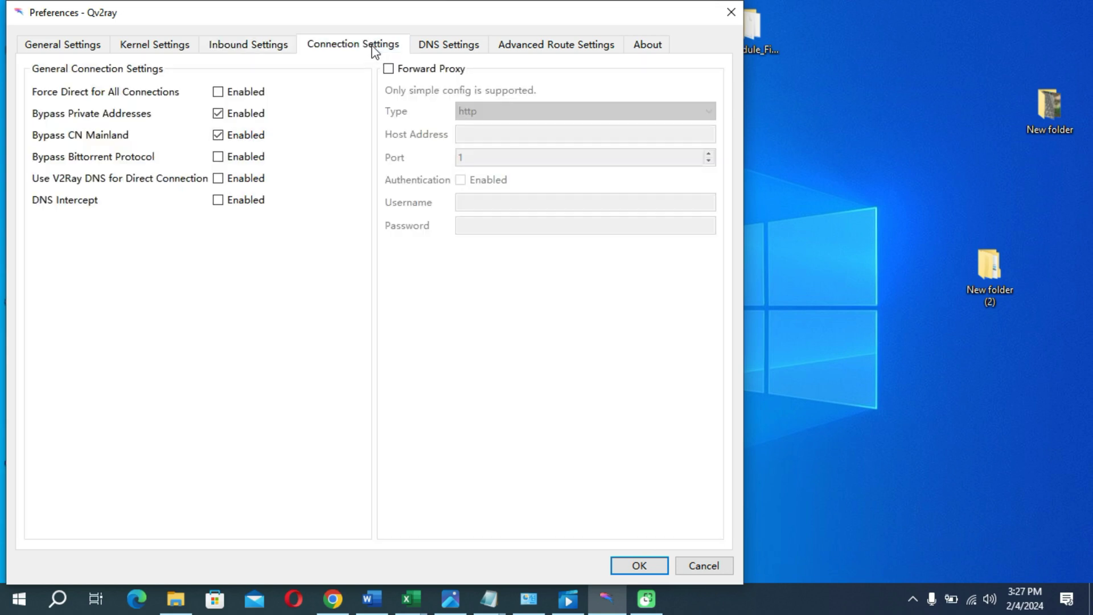
In Connection Settings, bypass BitTorrent traffic and turn on DNS Intercept
click(226, 158)
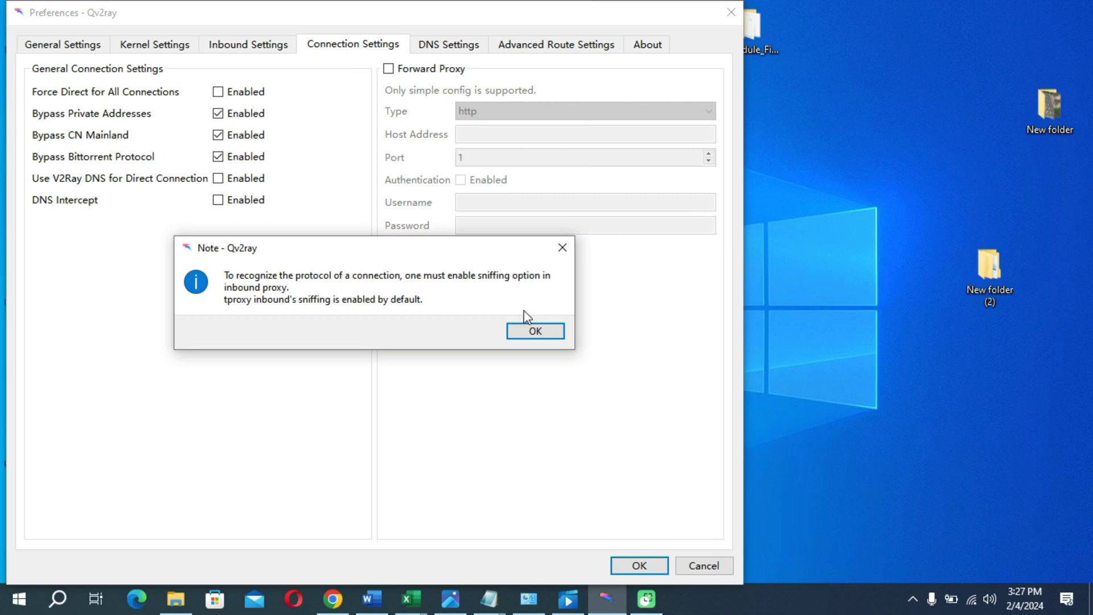
click(534, 330)
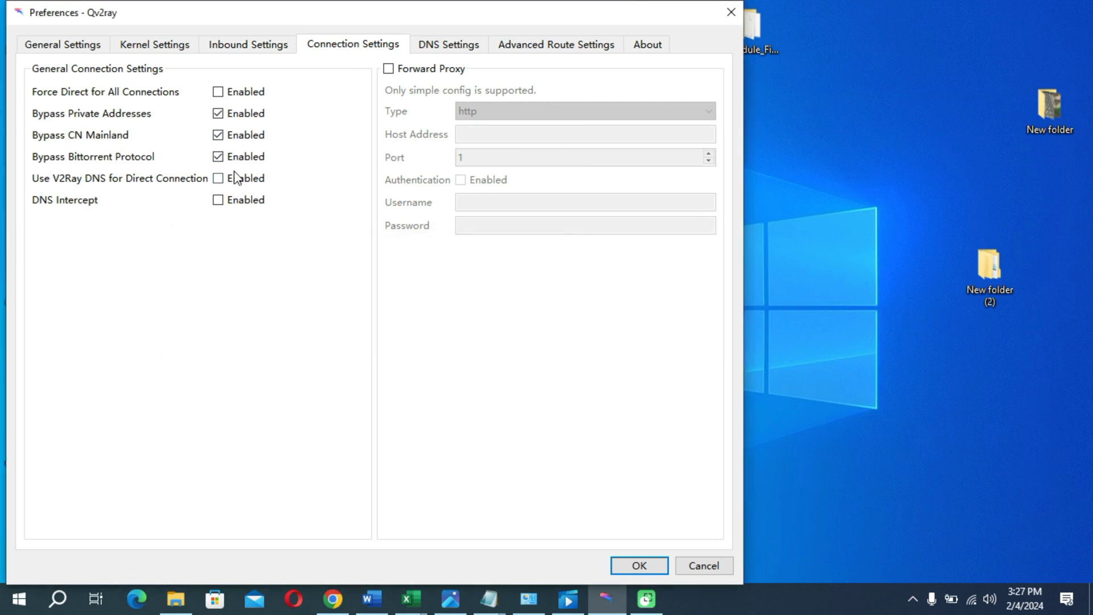
click(234, 202)
Set the DNS Query Strategy under Miscellaneous to UseIPv4
click(456, 43)
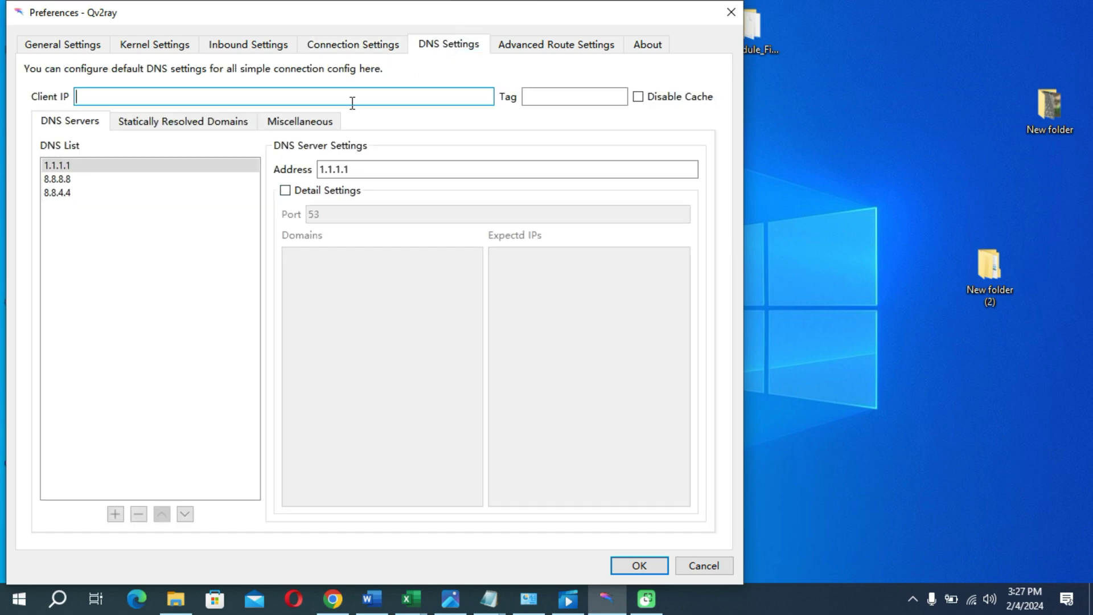
click(211, 124)
click(310, 122)
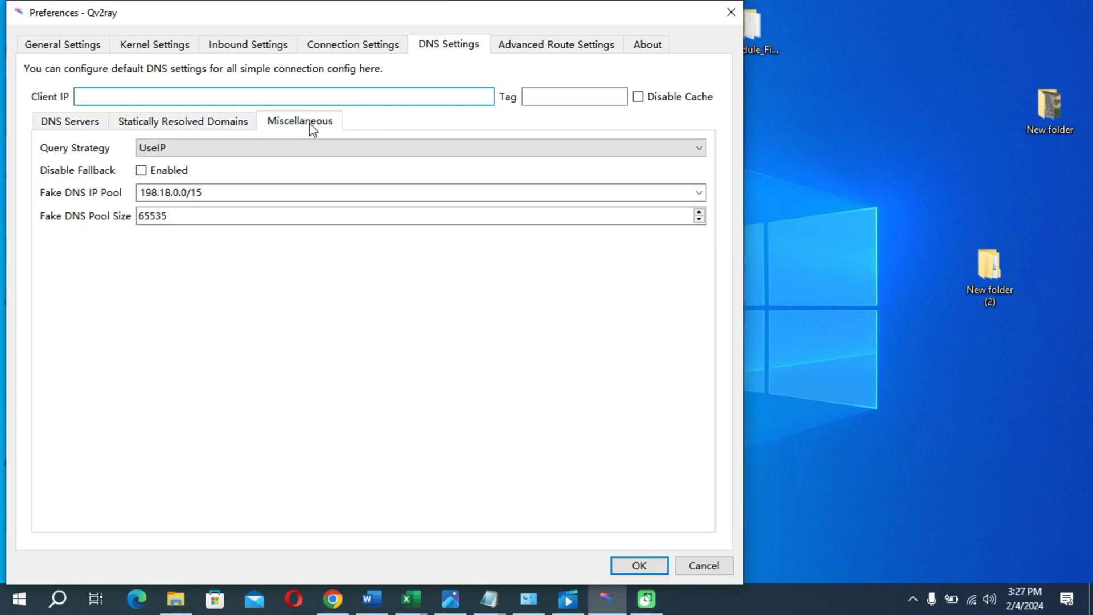
click(224, 149)
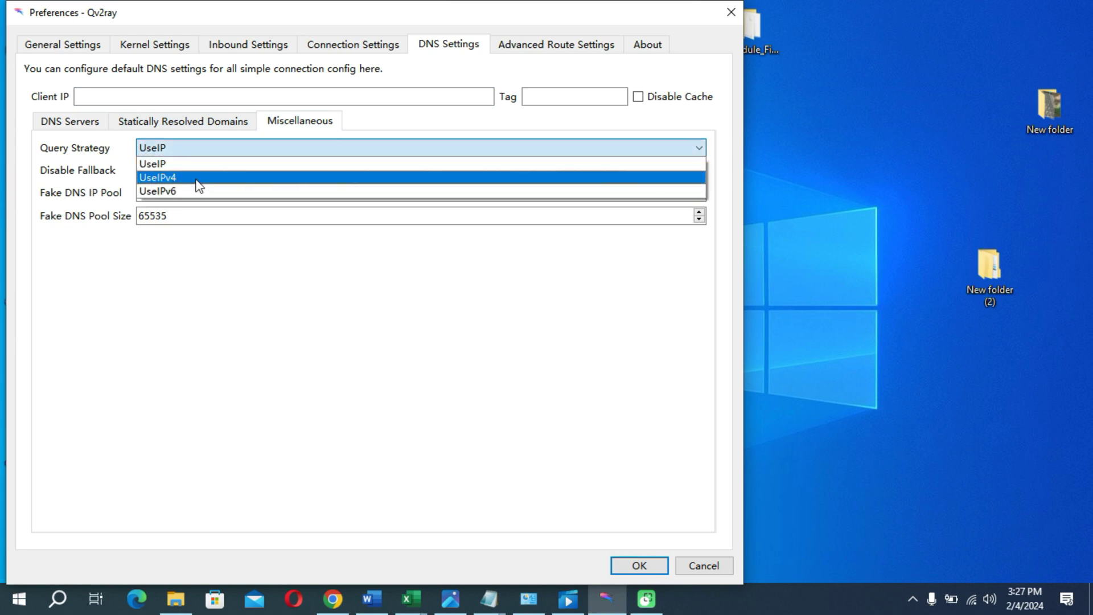
click(221, 178)
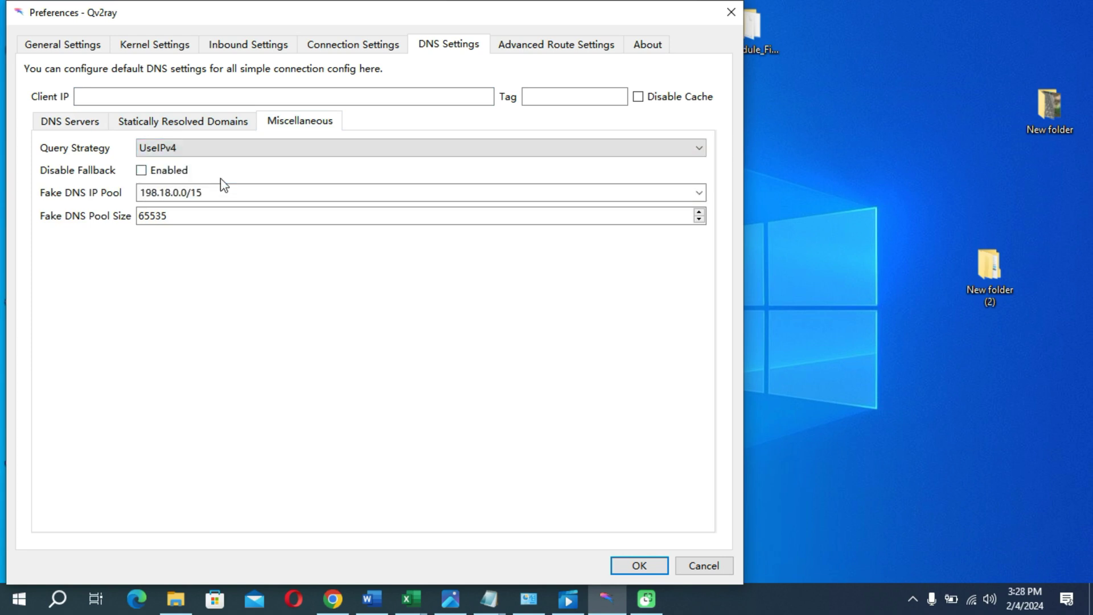
click(566, 45)
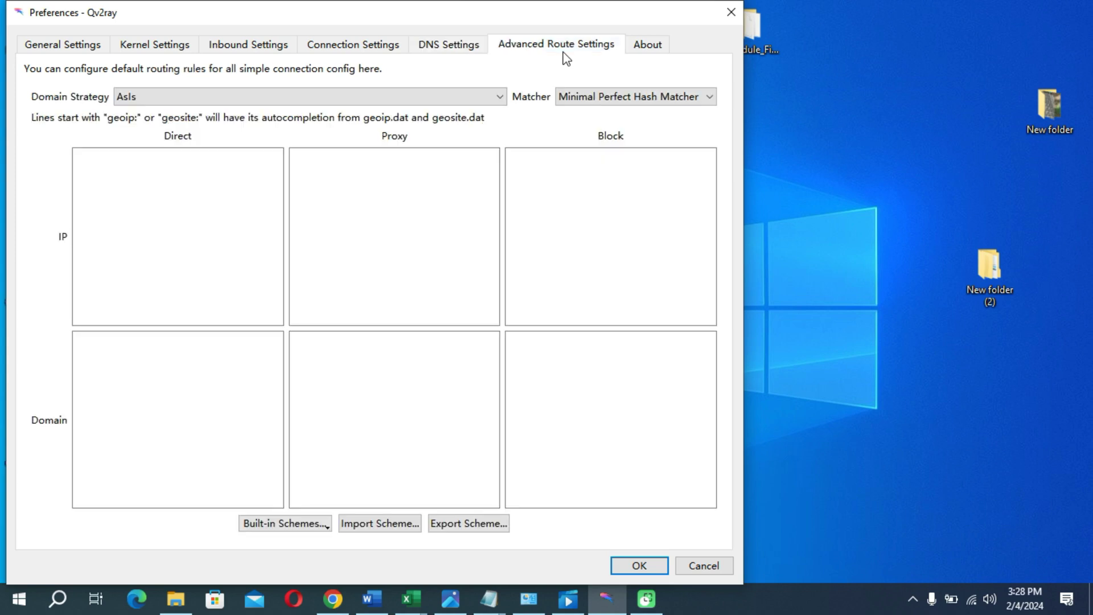
Save and close Preferences, then switch to the New folder (2) Explorer window
click(647, 47)
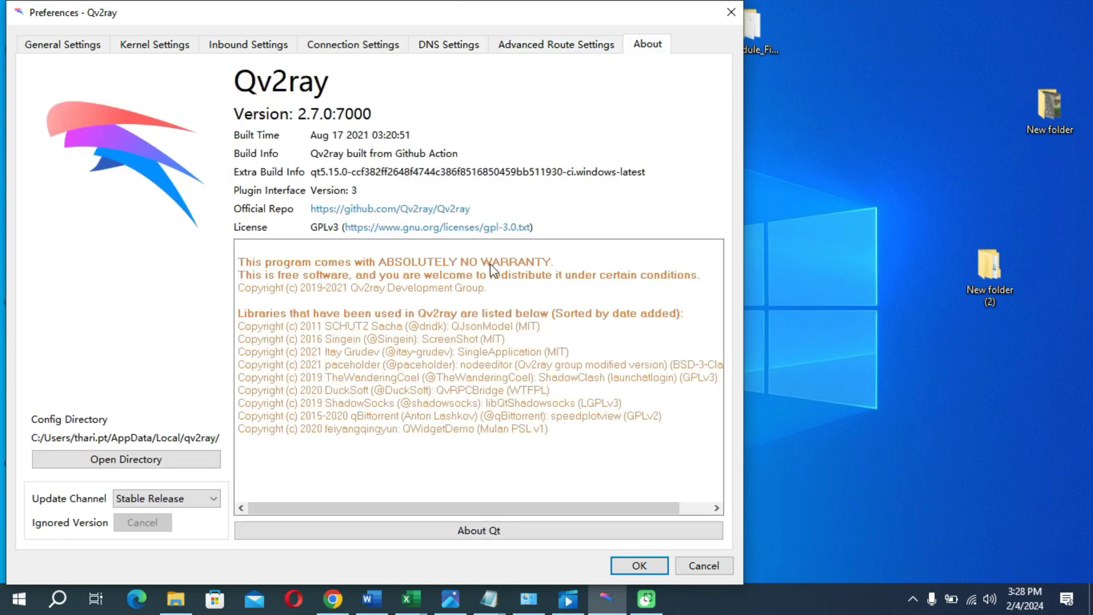
click(638, 565)
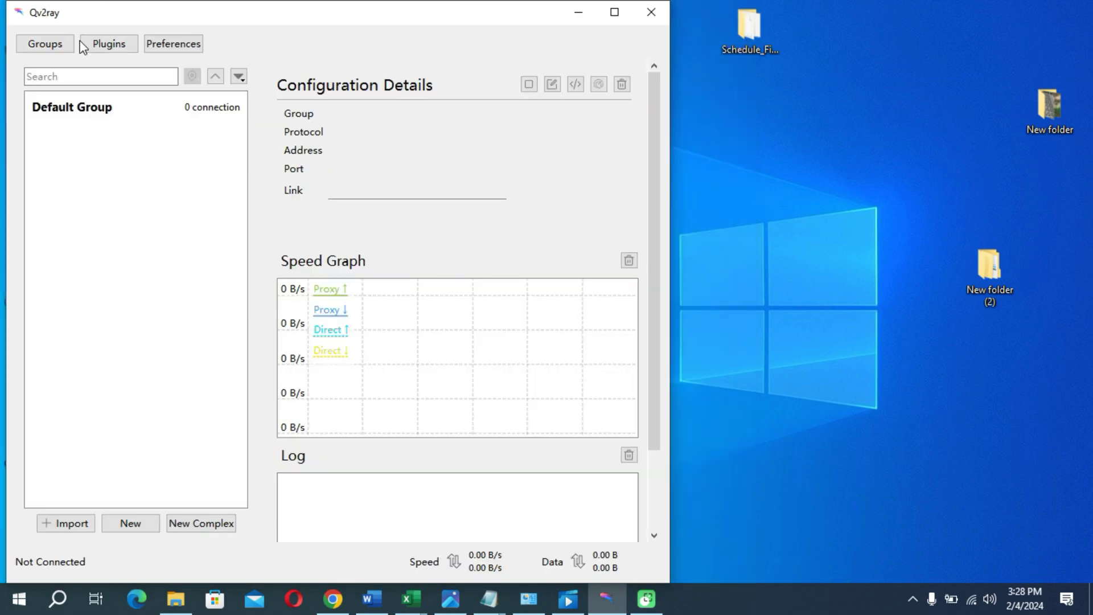
key(alt+Tab)
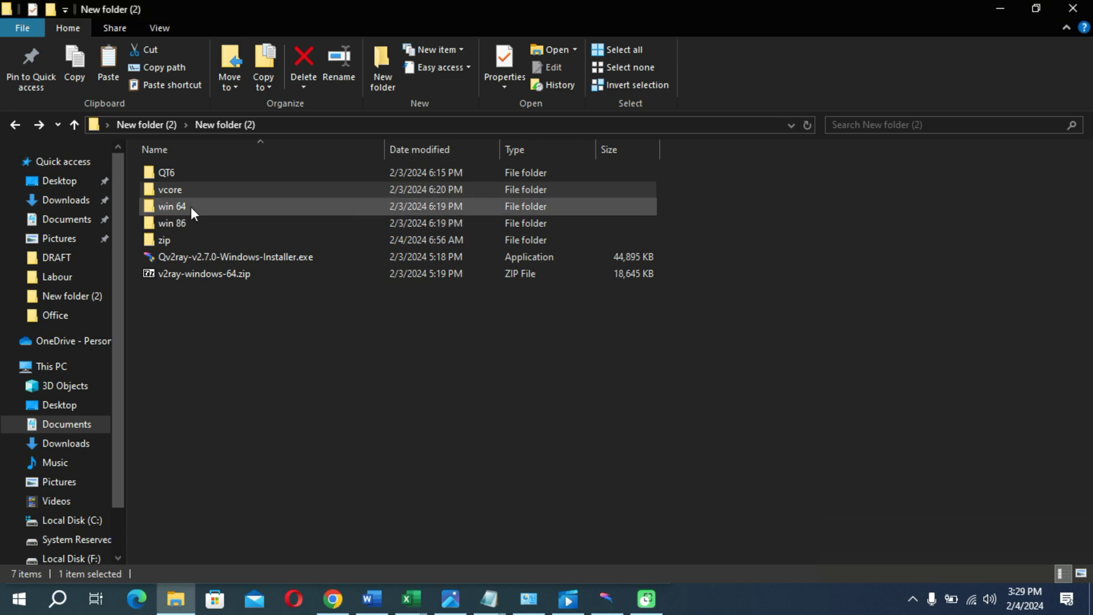
Copy the seven QvPlugin DLLs from the win 64 folder and bring Qv2ray back
click(190, 207)
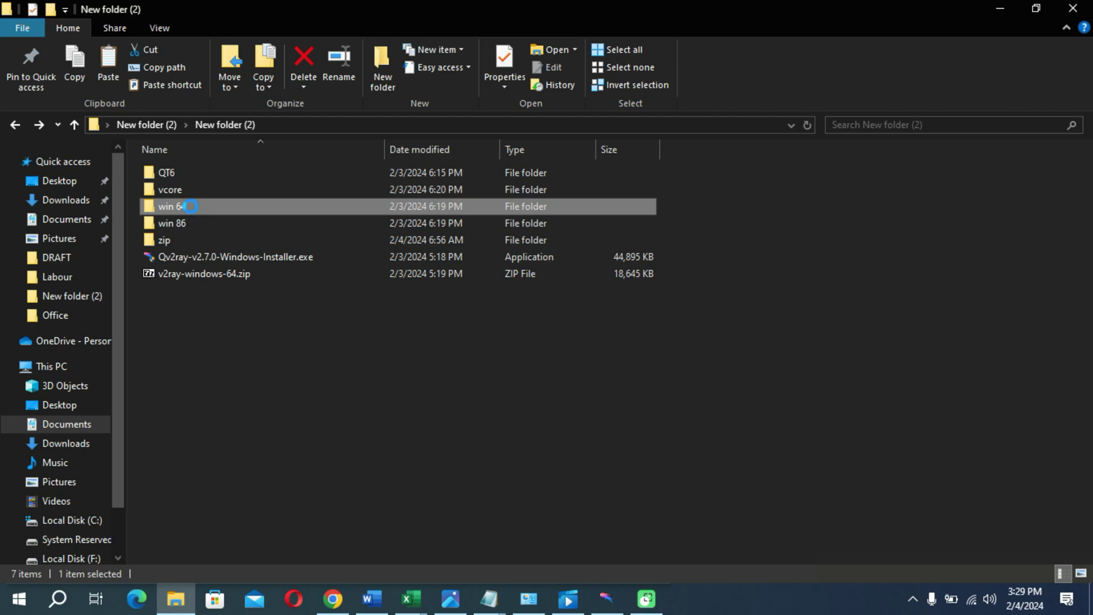
double_click(191, 206)
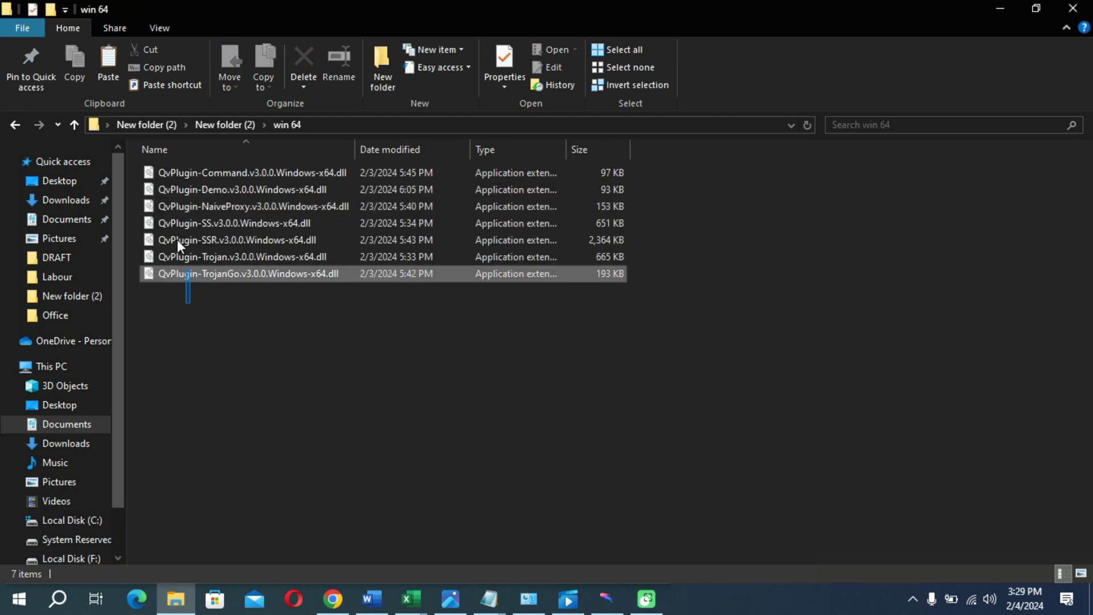
shift+click(161, 169)
right_click(162, 169)
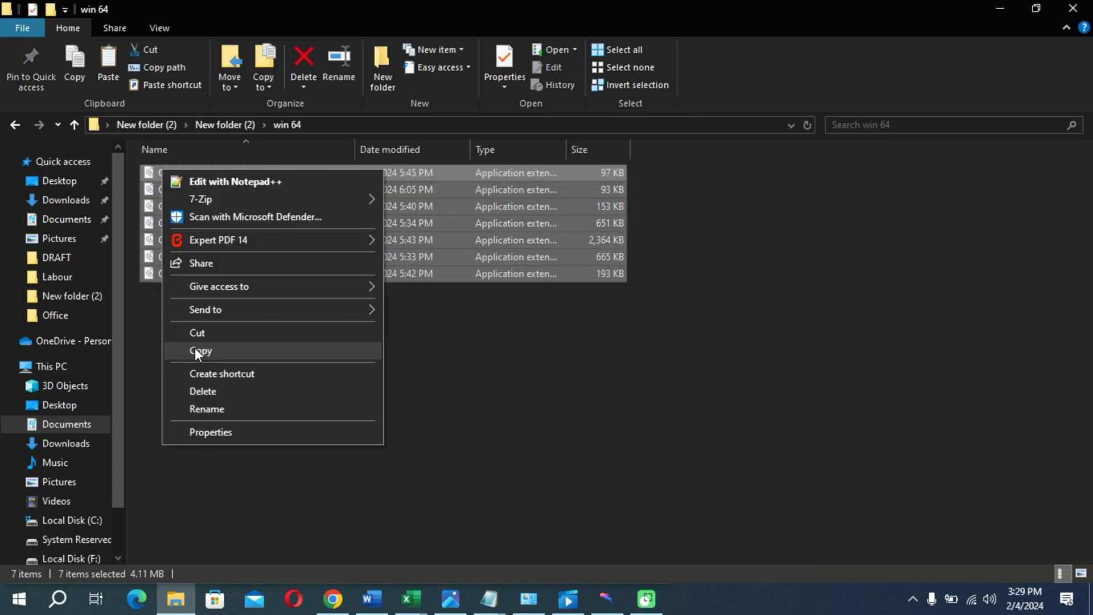
click(197, 352)
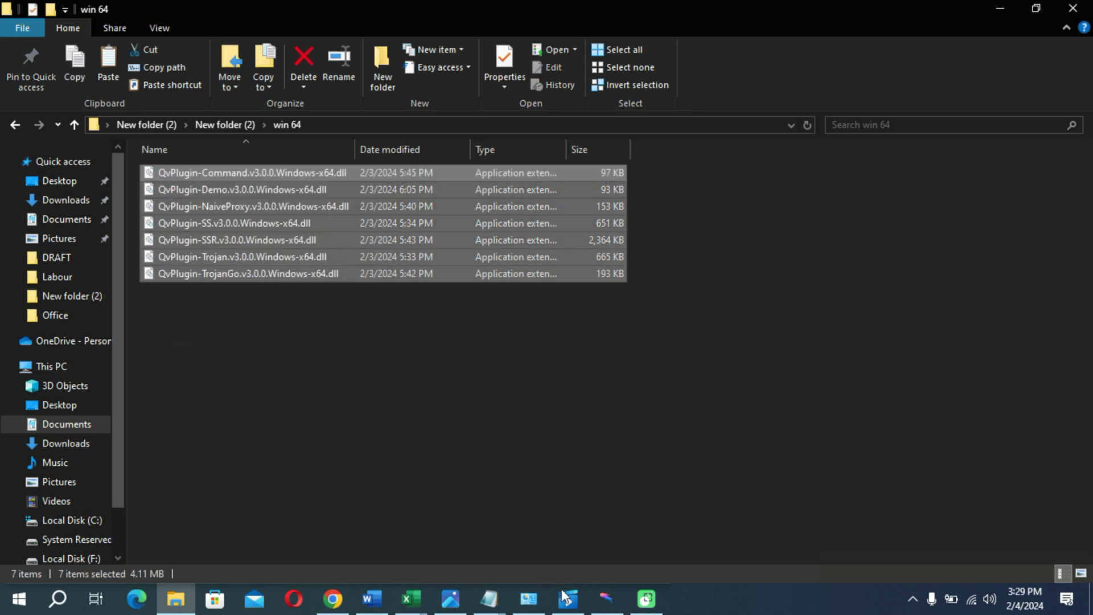
click(606, 598)
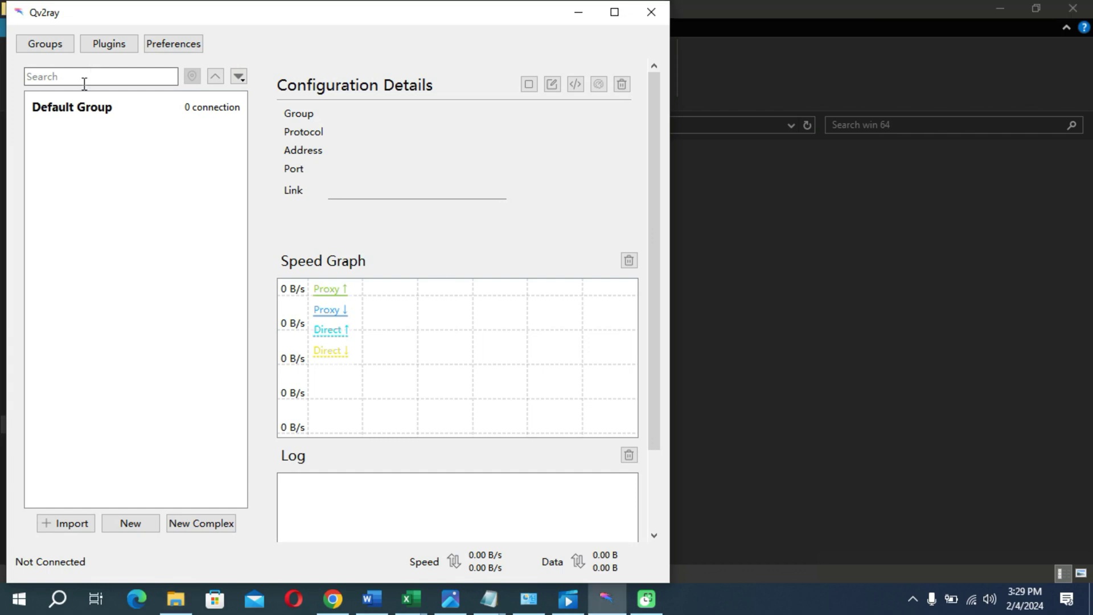
Paste the seven plugin DLLs into the local plugins folder, then close it and Plugin Manager
click(114, 46)
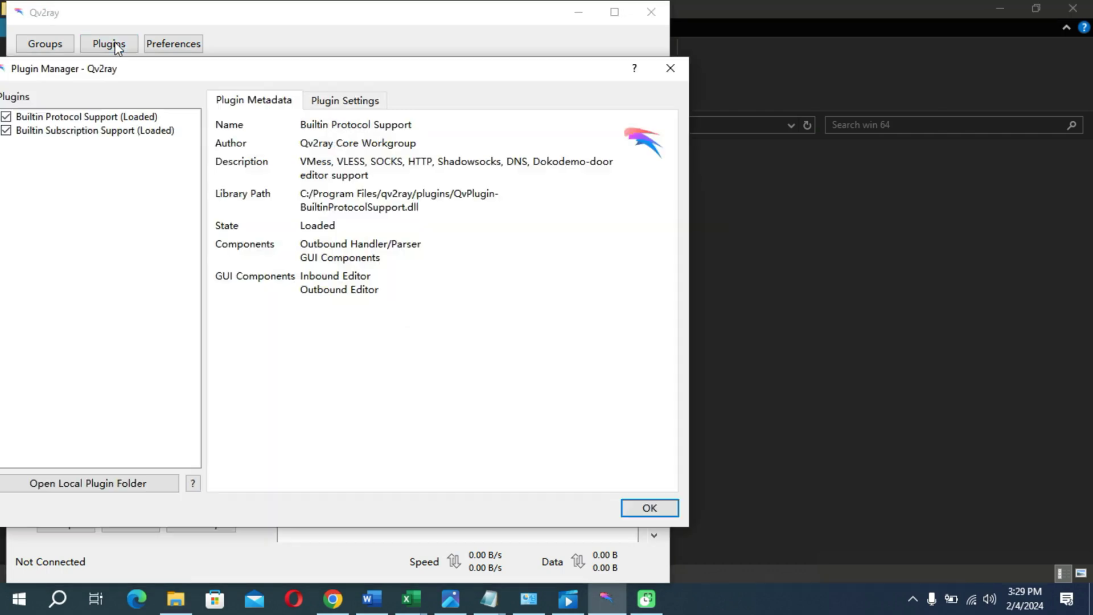
click(80, 488)
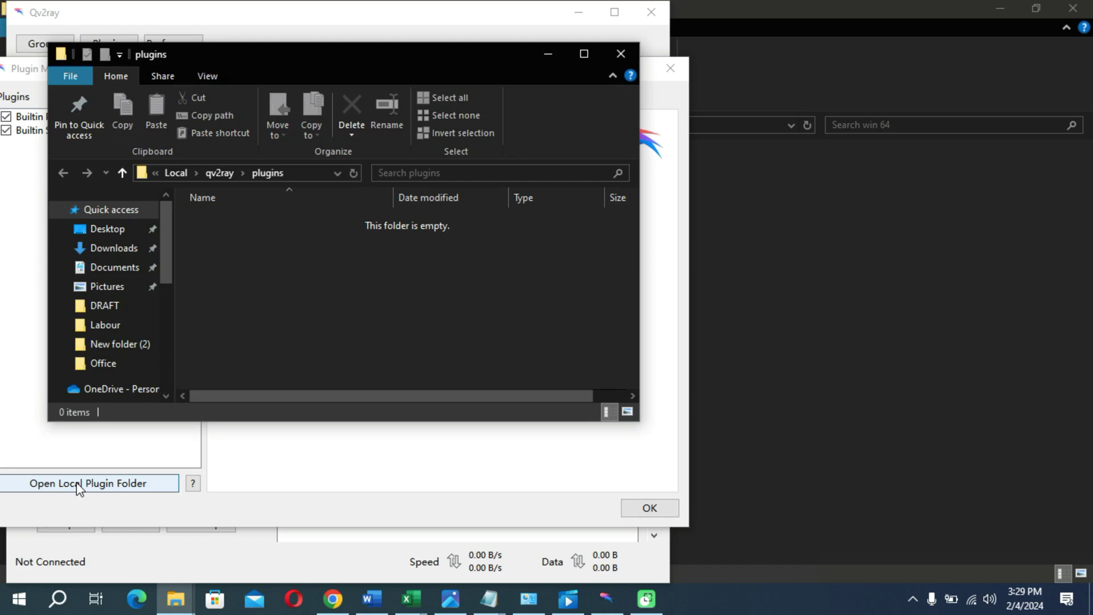
right_click(235, 248)
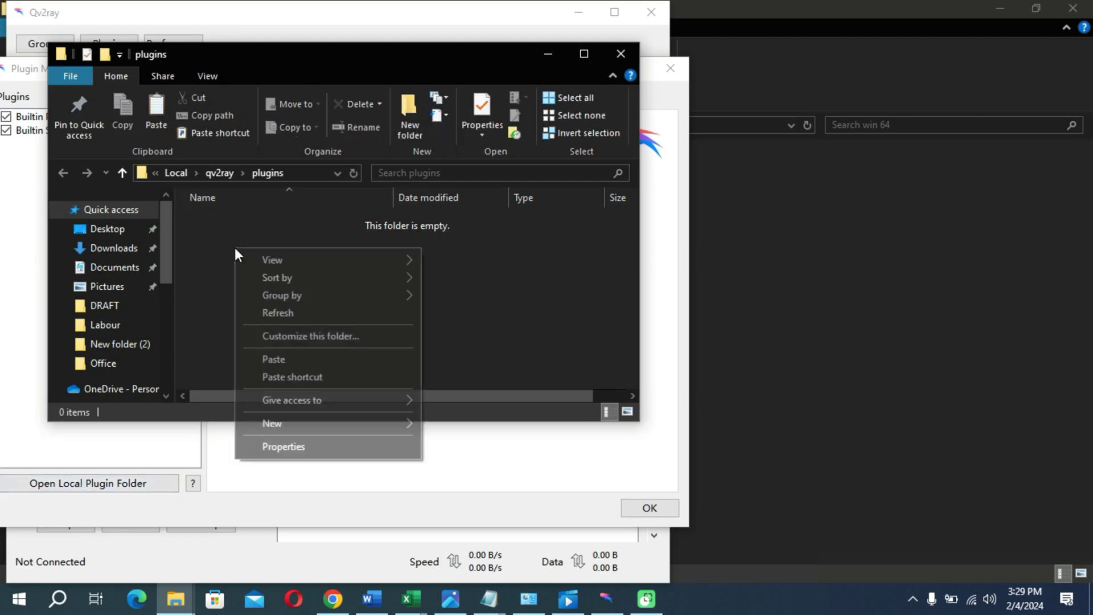
click(292, 359)
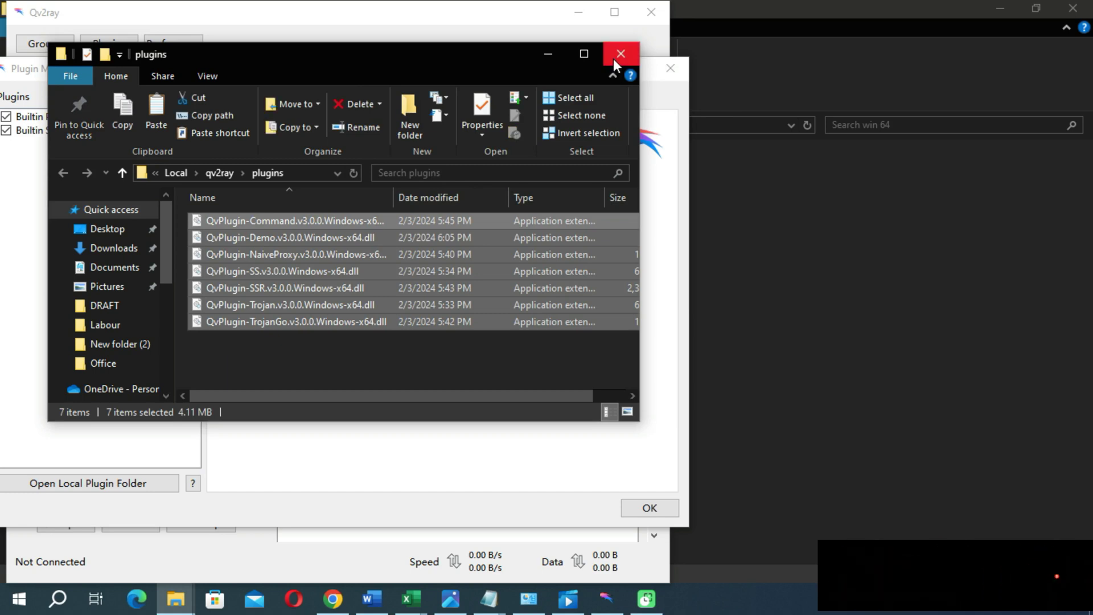
click(613, 59)
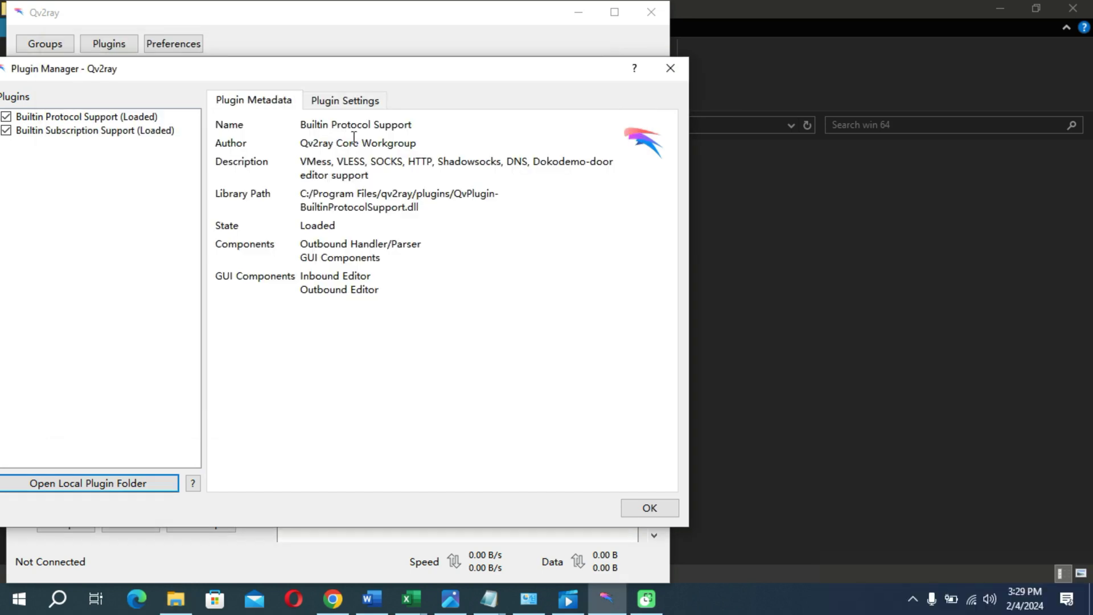
click(671, 69)
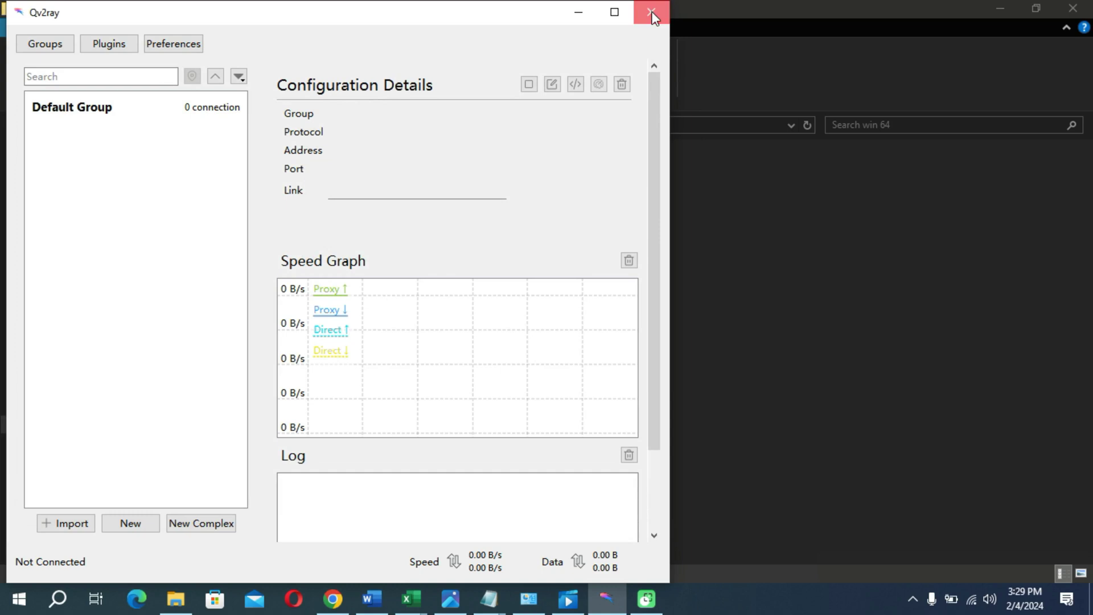
Quit Qv2ray completely from its tray icon and relaunch it from the desktop
key(alt+F4)
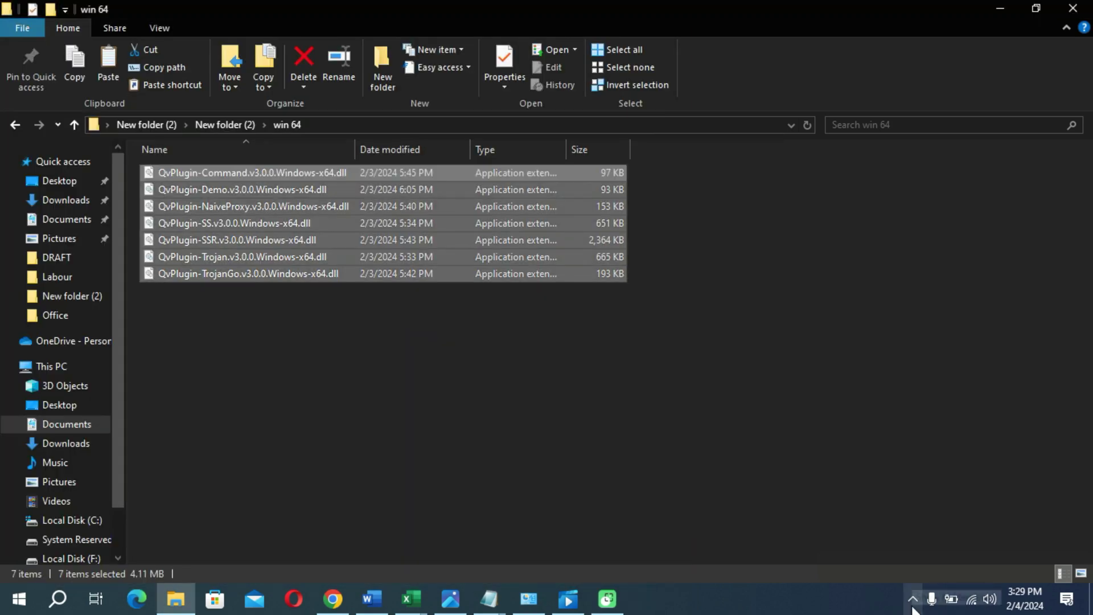
click(913, 599)
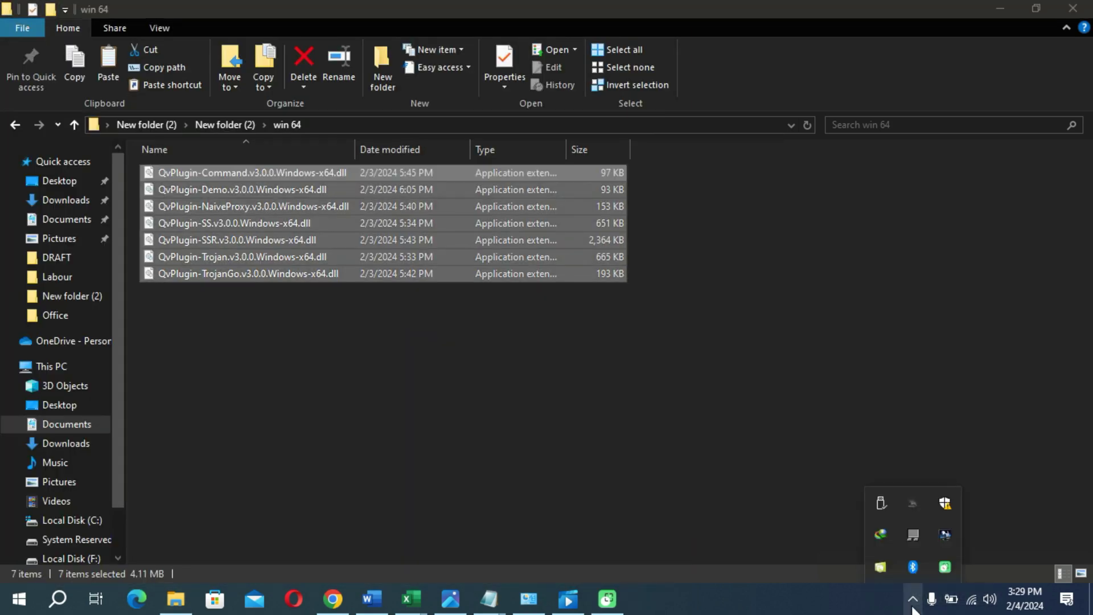
right_click(912, 506)
click(934, 494)
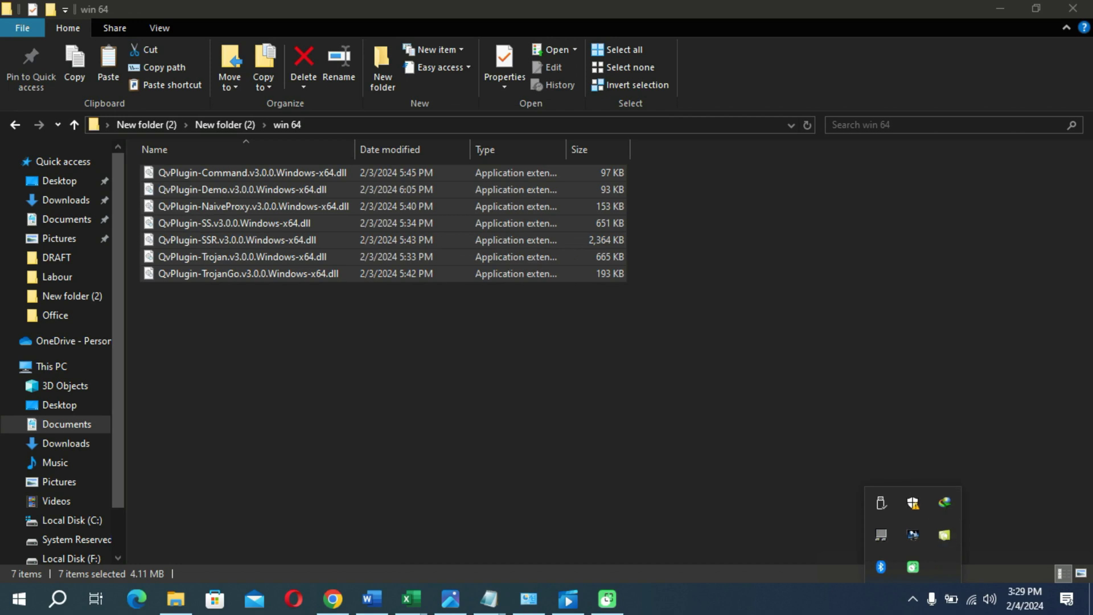
click(1091, 598)
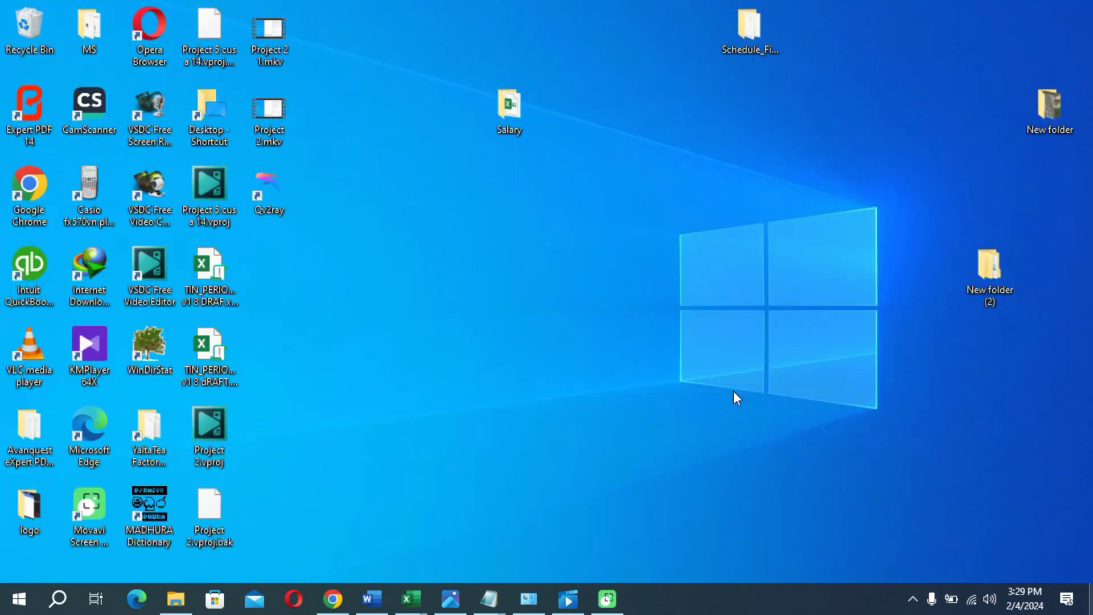
double_click(293, 188)
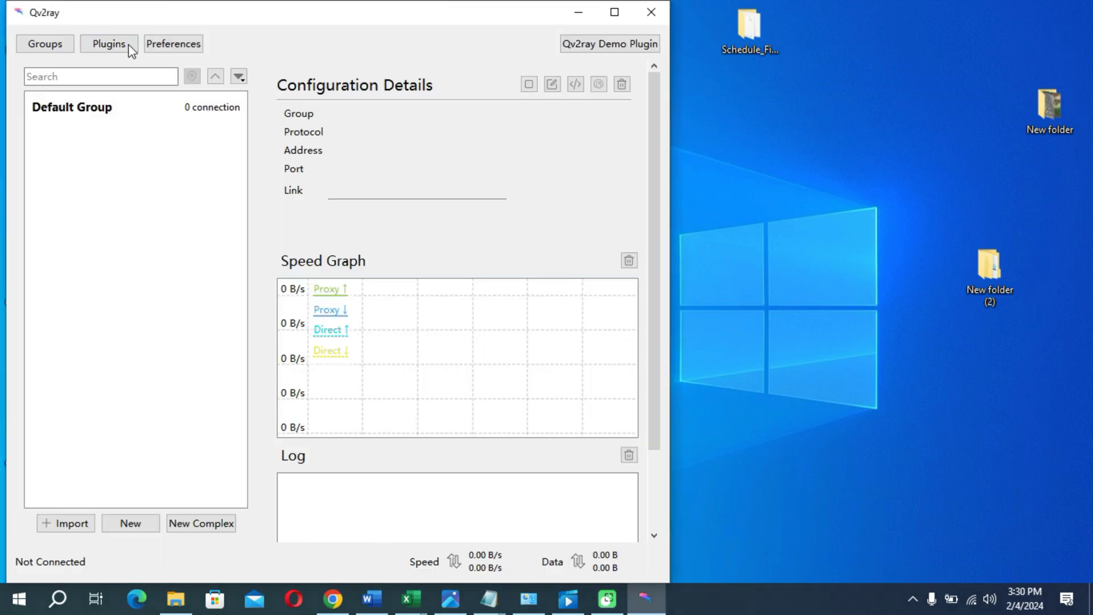
Open the Trojan-Go Plugin's settings, browse for its kernel file, and bring up the win 64 folder
click(130, 48)
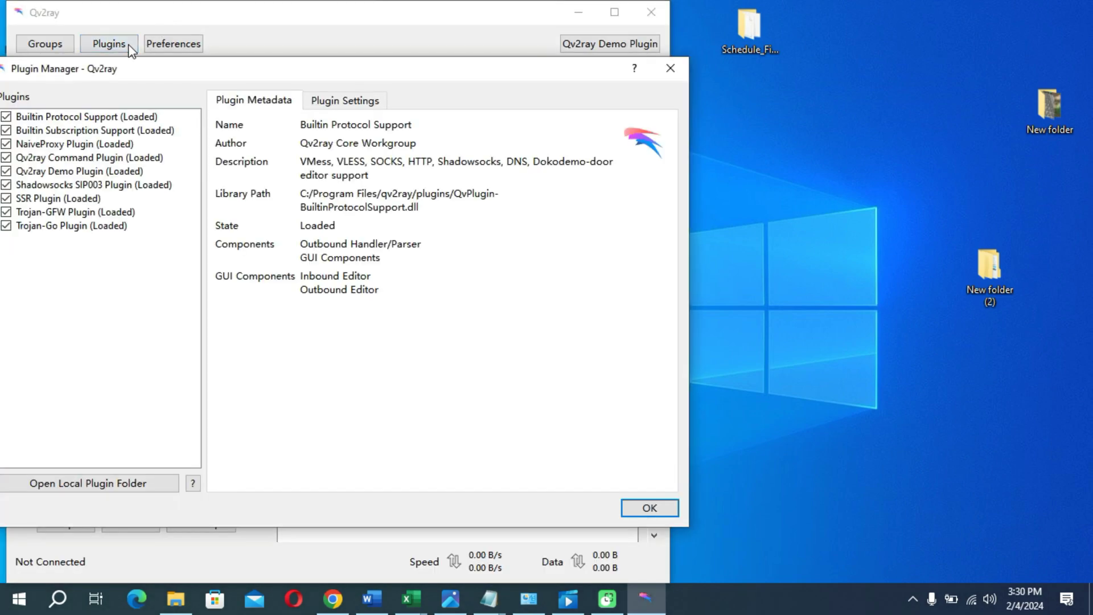
click(81, 228)
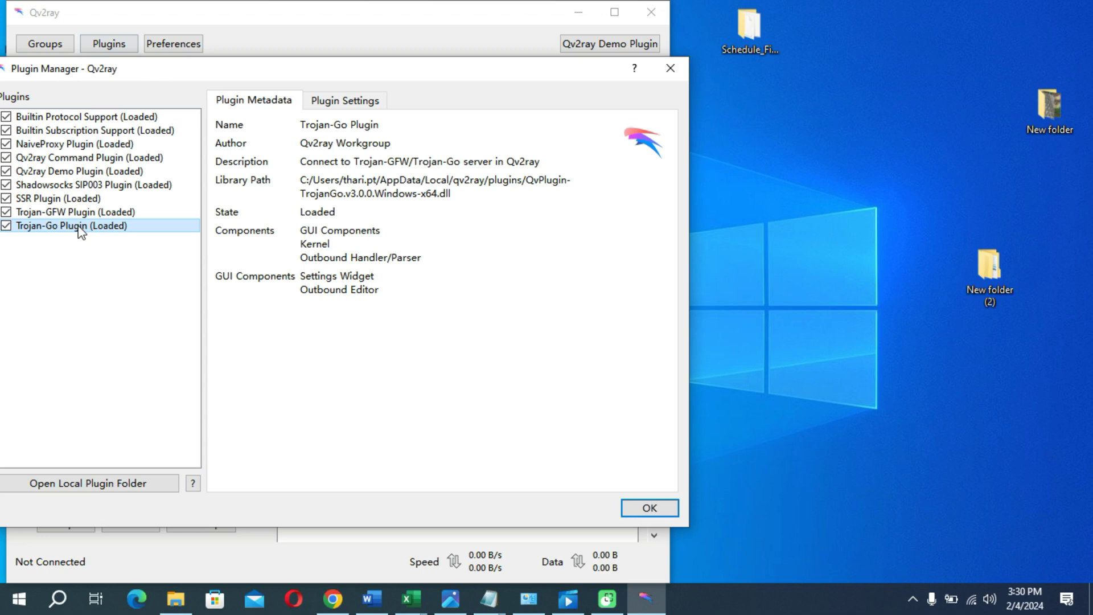
click(332, 105)
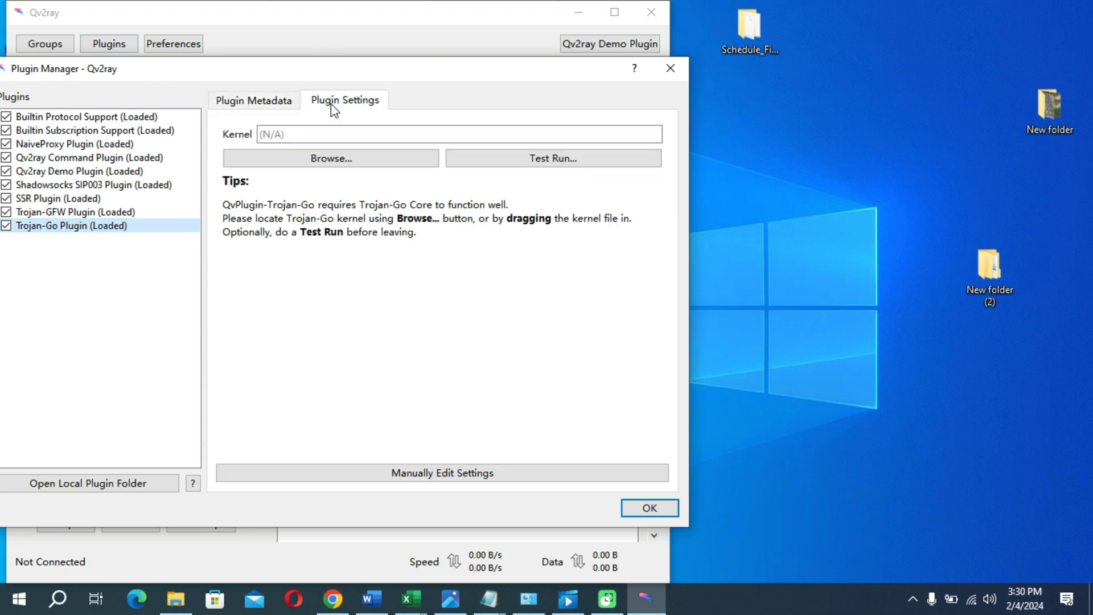
click(339, 159)
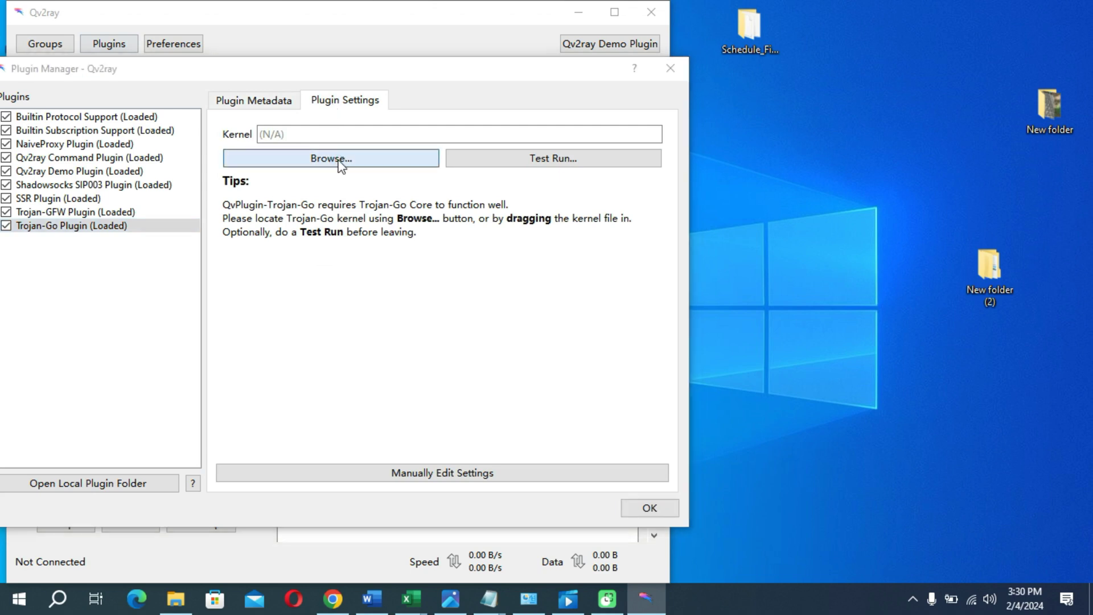
click(175, 609)
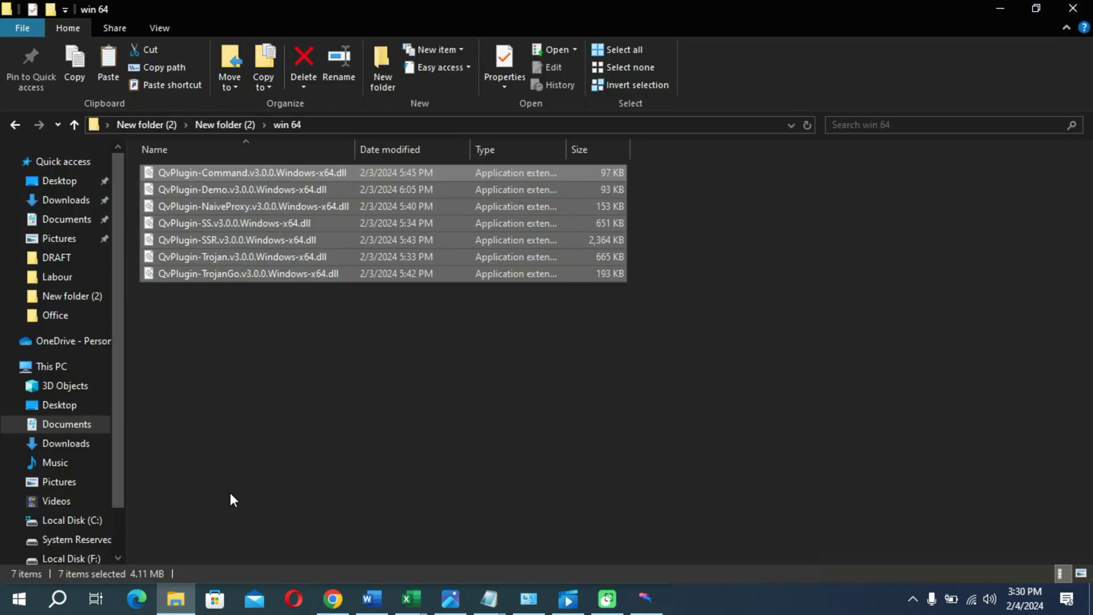
Copy the trojan-go-windows-arm64 folder from New folder (2)\zip, then close File Explorer
click(230, 493)
key(BackSpace)
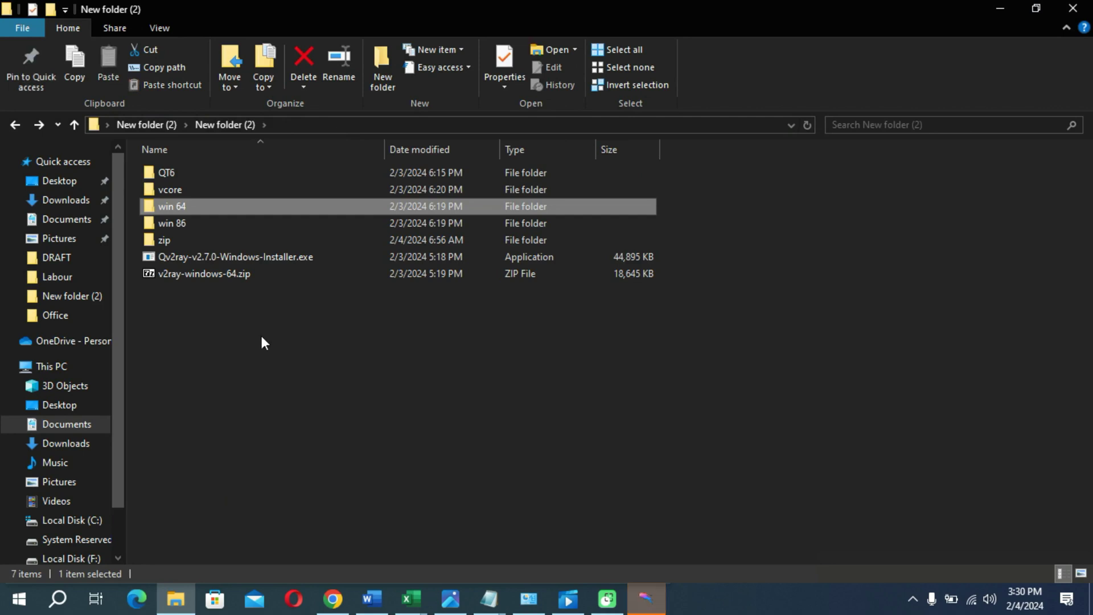
double_click(224, 238)
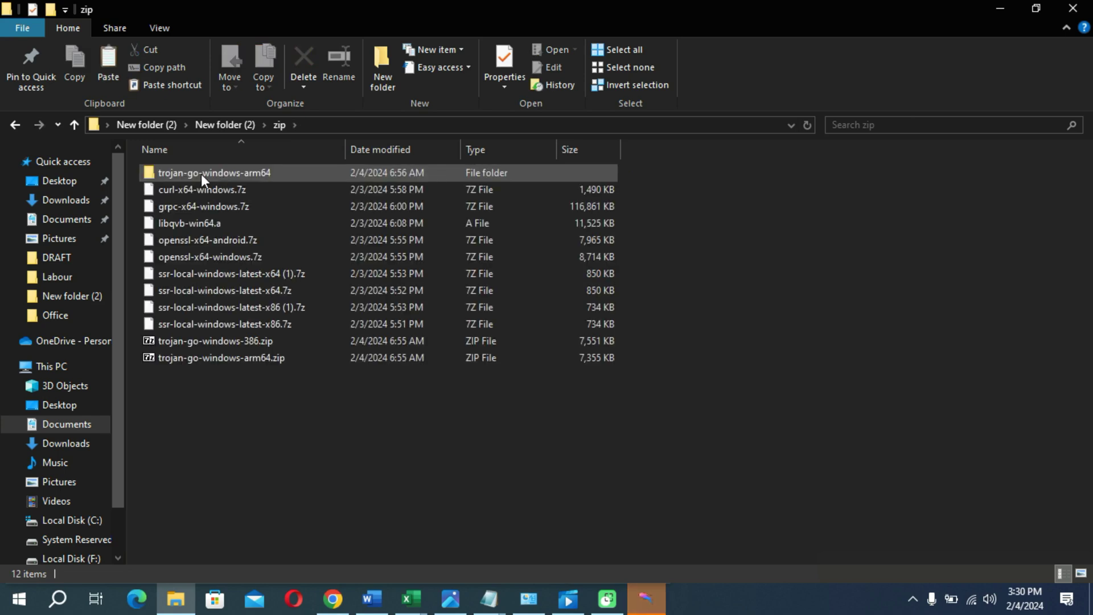
click(218, 179)
double_click(277, 173)
right_click(275, 172)
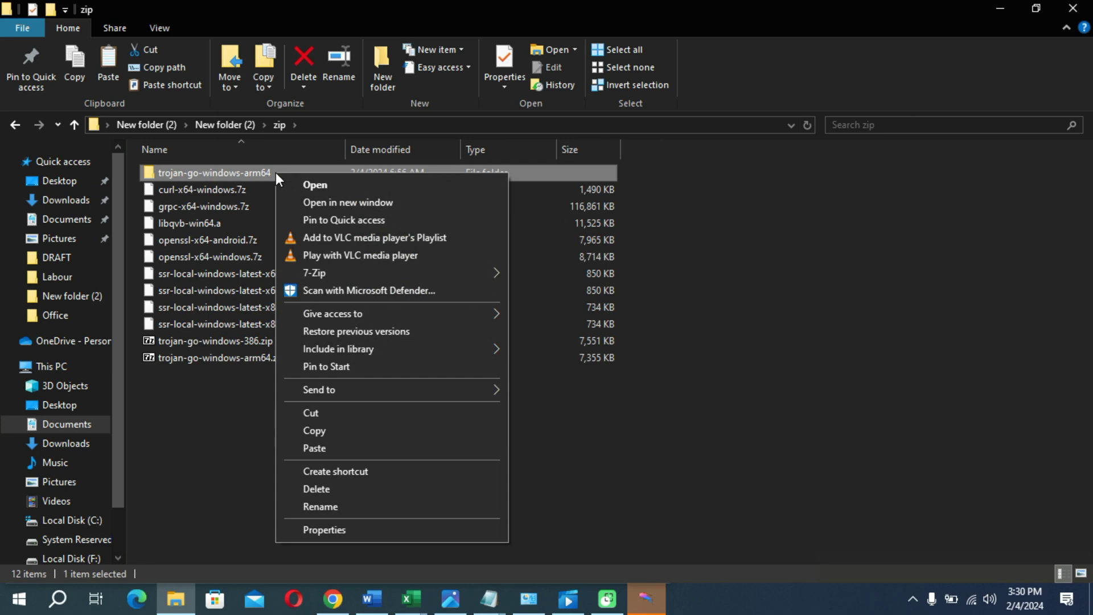
click(325, 431)
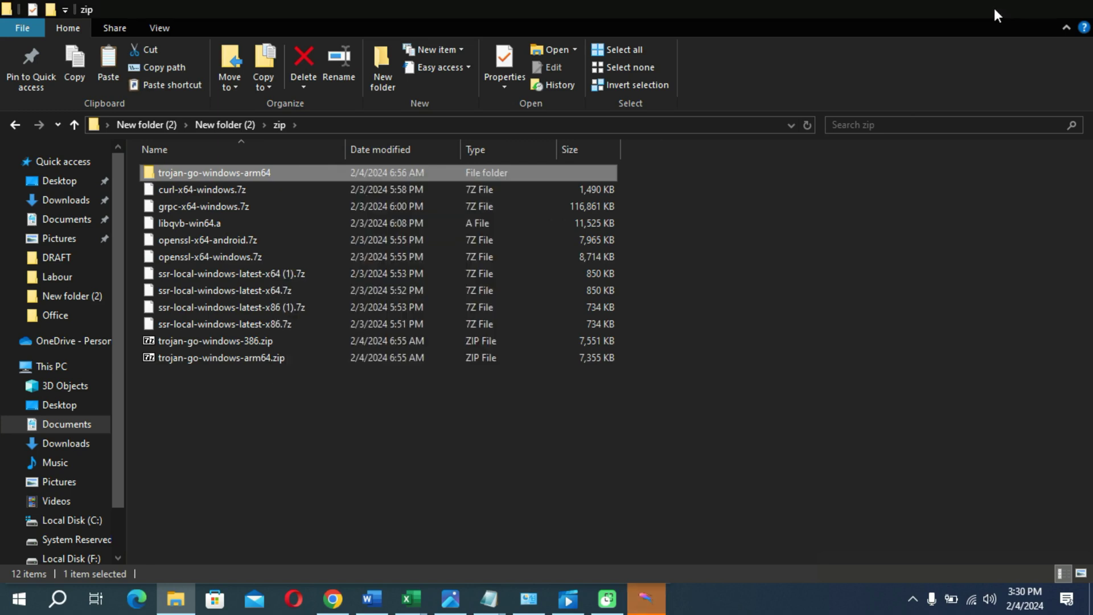
click(995, 8)
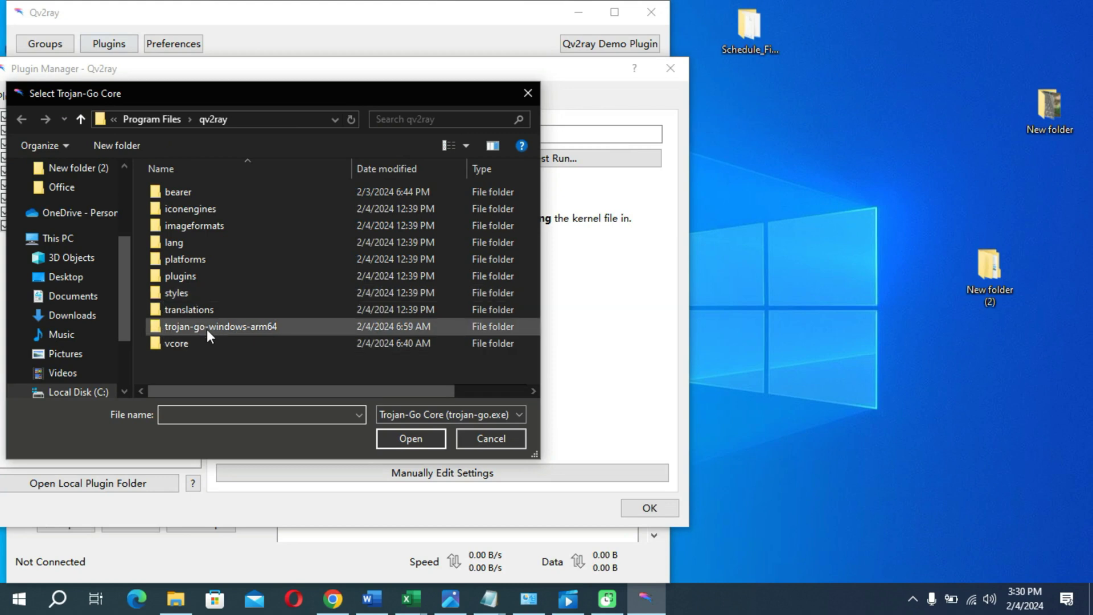
Paste trojan-go-windows-arm64 into the qv2ray folder and select its trojan-go.exe as the Trojan-Go kernel
right_click(197, 364)
click(259, 458)
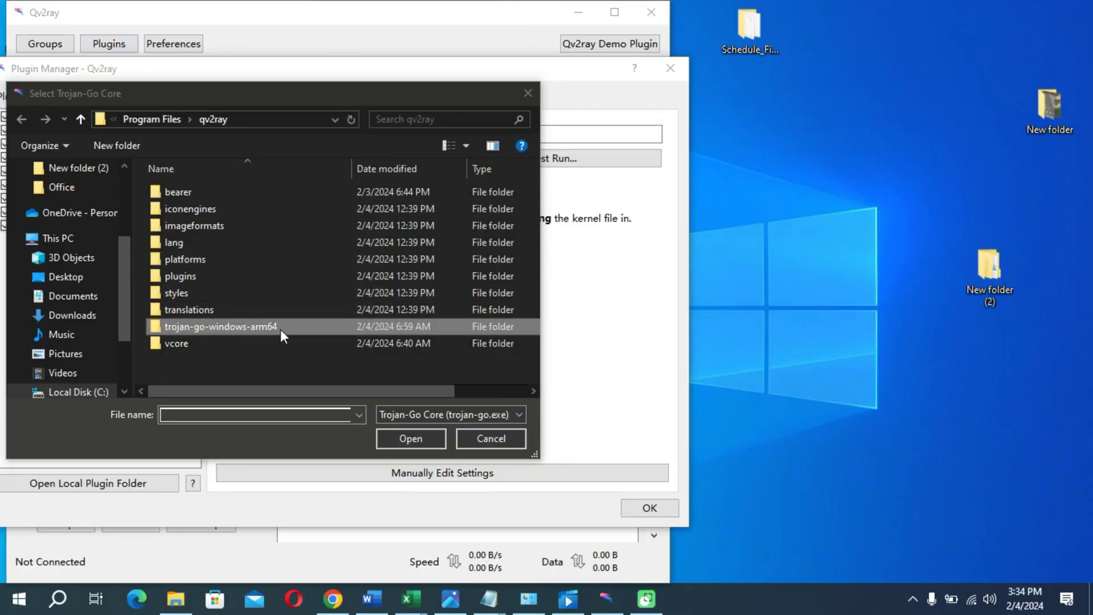
double_click(281, 330)
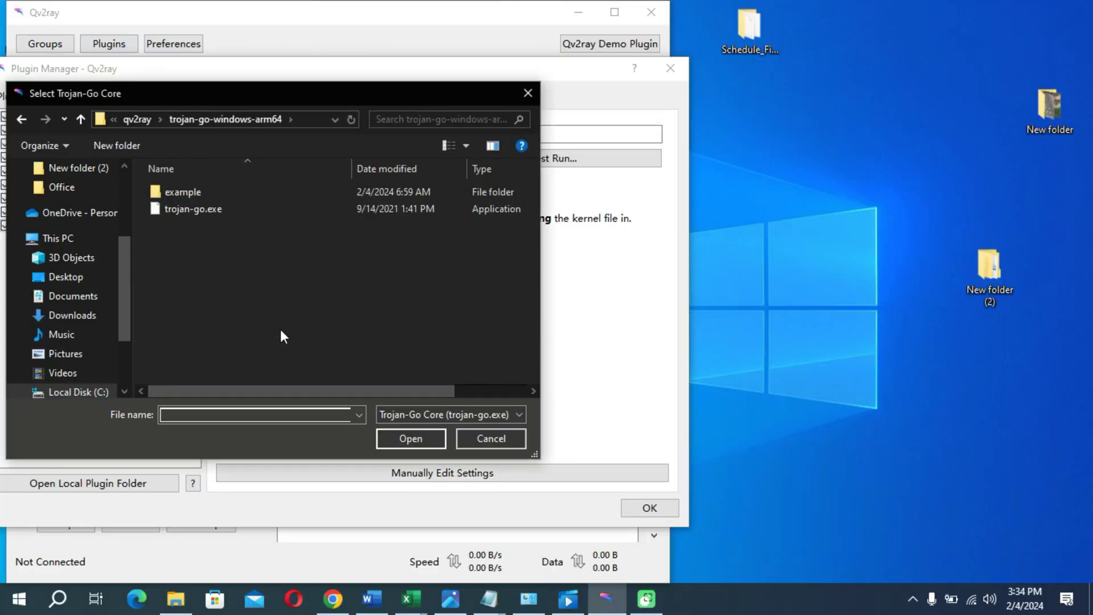
click(227, 209)
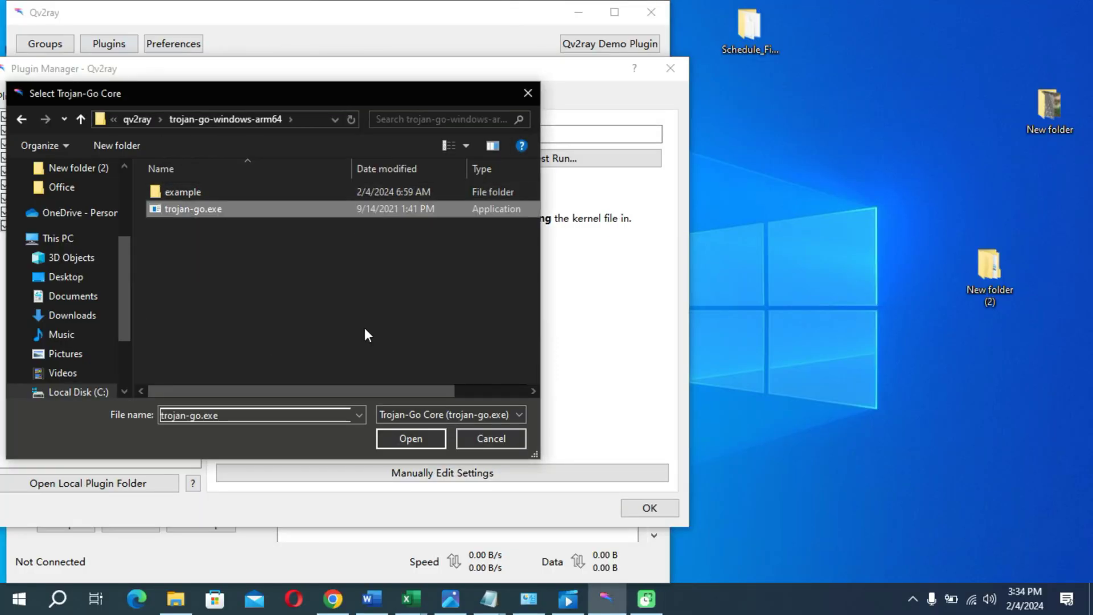
click(419, 445)
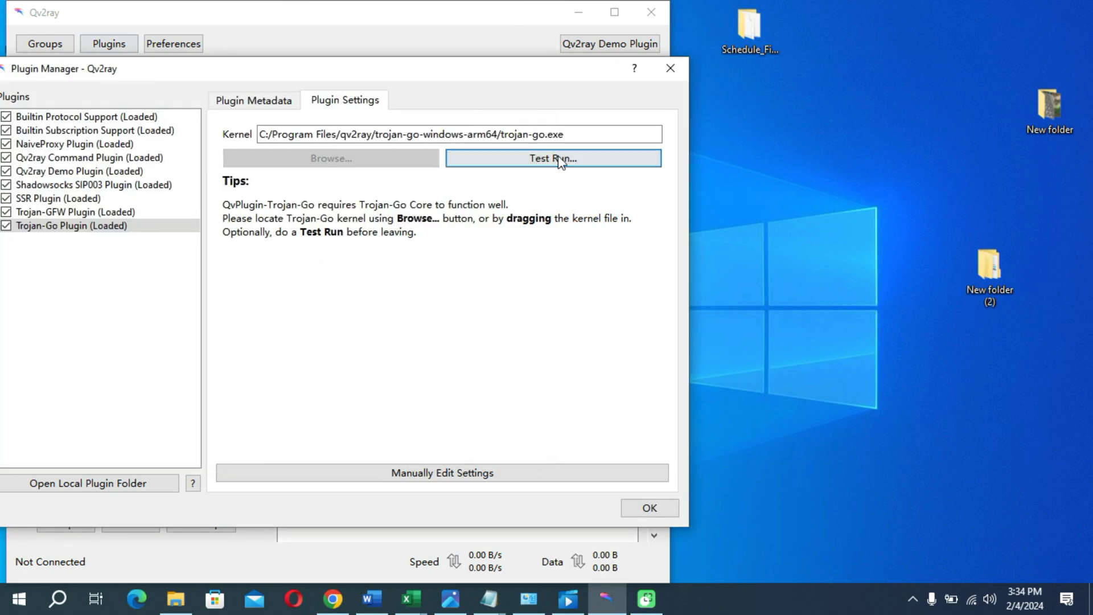
Test-run the Trojan-Go kernel, dismiss the result, and close the Plugin Manager
click(574, 163)
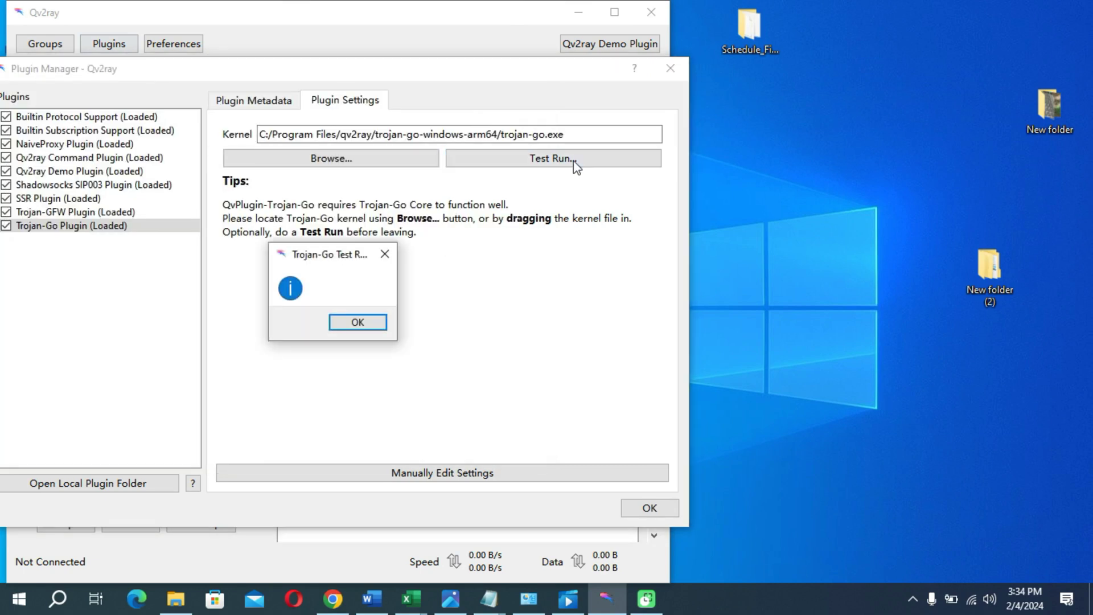
key(Return)
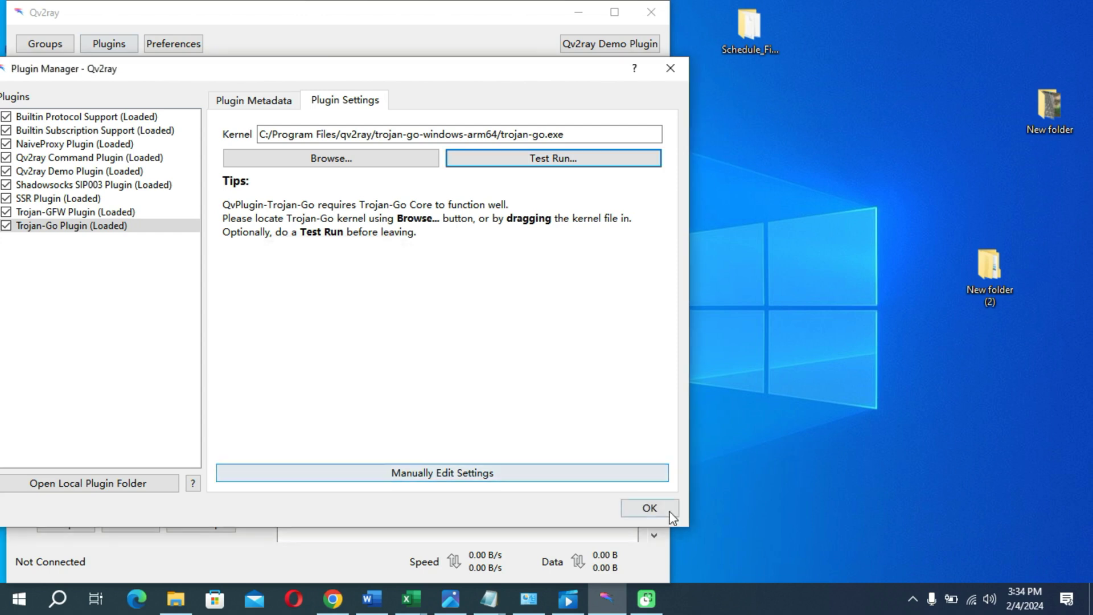
click(669, 509)
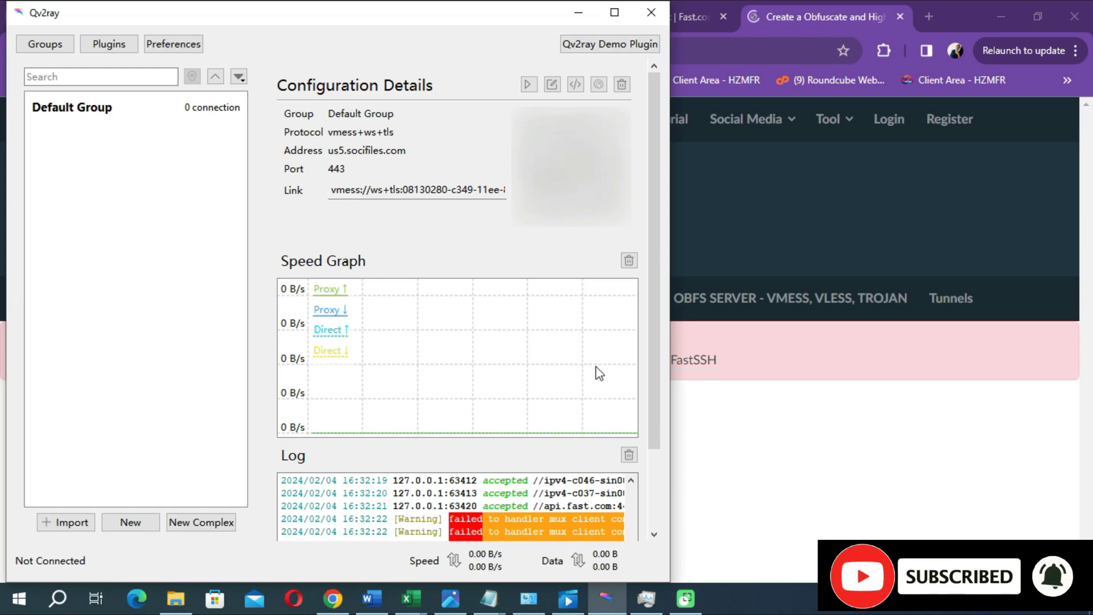
Scroll to the SERVER SINGAPORE3 details and bring the howdy.id browser page forward
scroll(718, 275, down, 10)
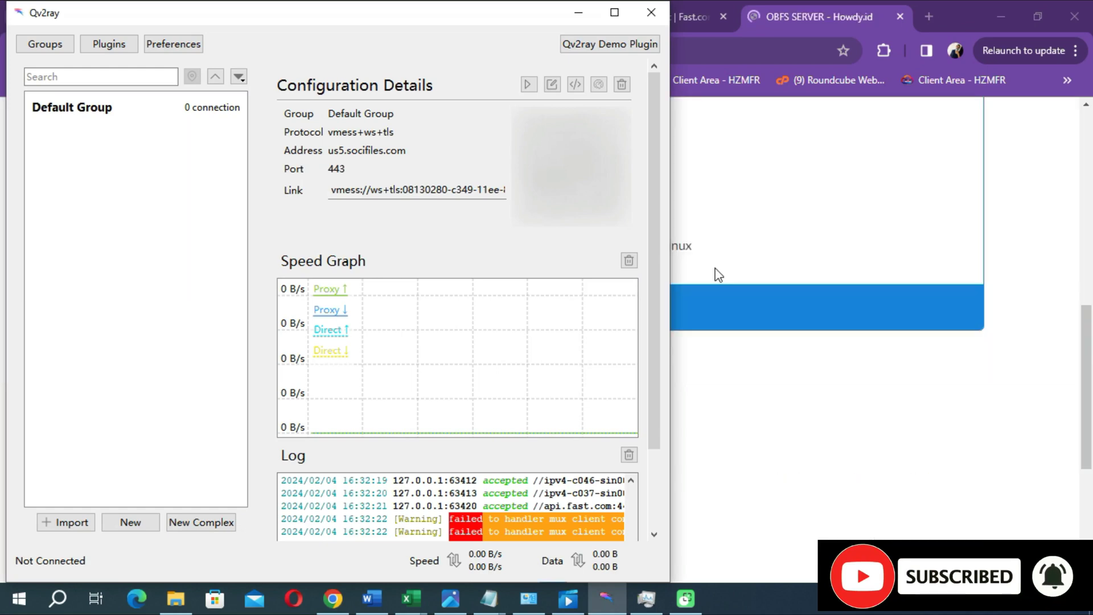
click(796, 188)
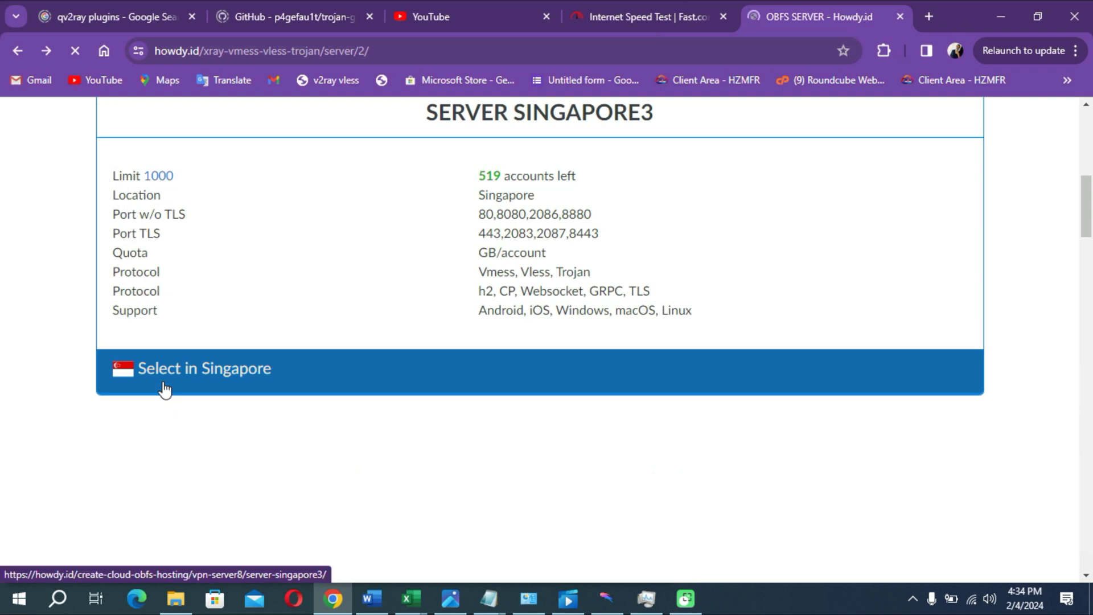
Create a new Singapore server account using the VLESS + WS + TLS / No TLS protocol
click(164, 390)
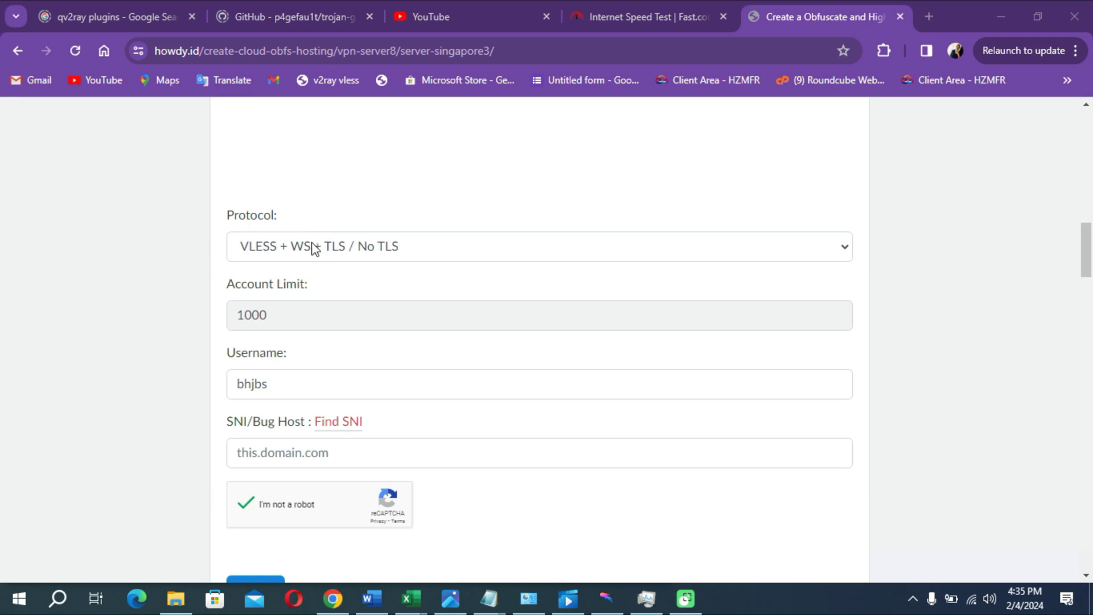
click(314, 249)
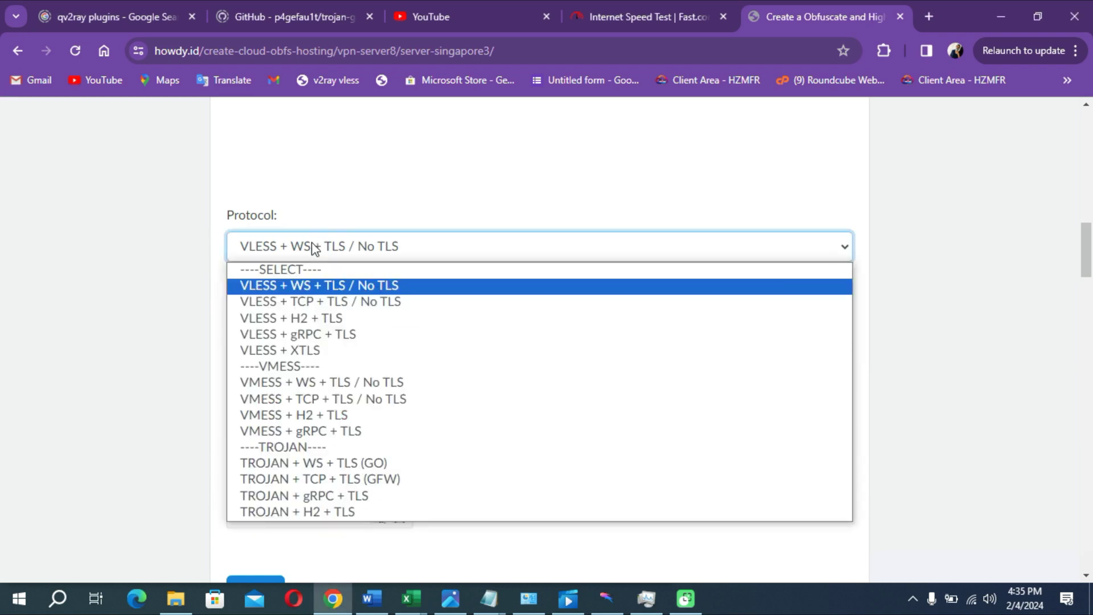
click(341, 286)
Copy the generated VLESS-WS PORT 443 link and switch back to Qv2ray
scroll(262, 455, up, 6)
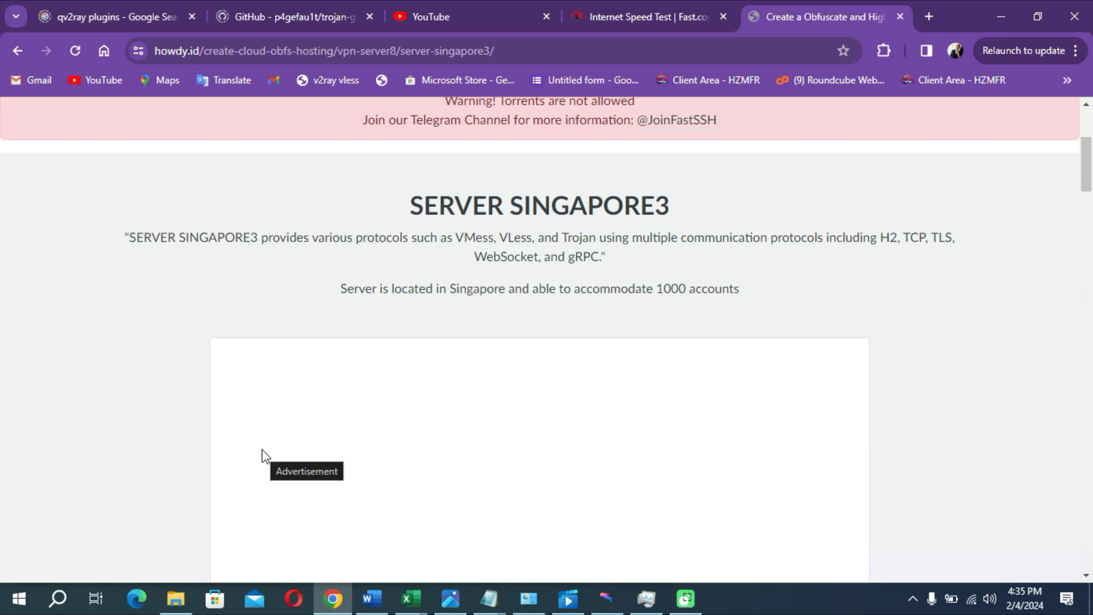
scroll(263, 454, down, 2)
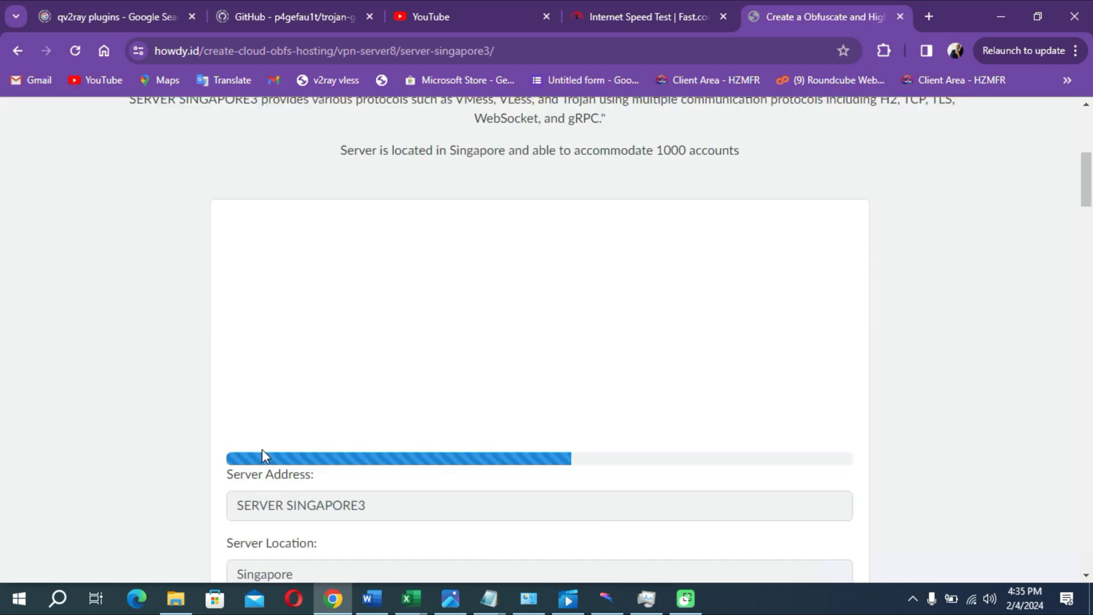
scroll(262, 455, down, 3)
scroll(266, 455, down, 5)
click(562, 179)
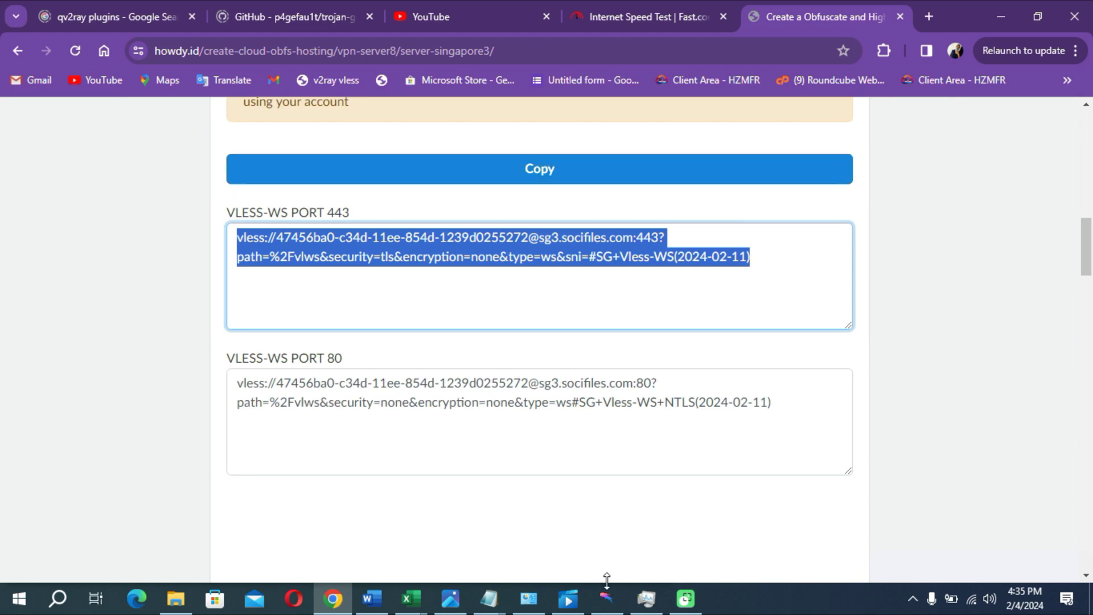
click(607, 601)
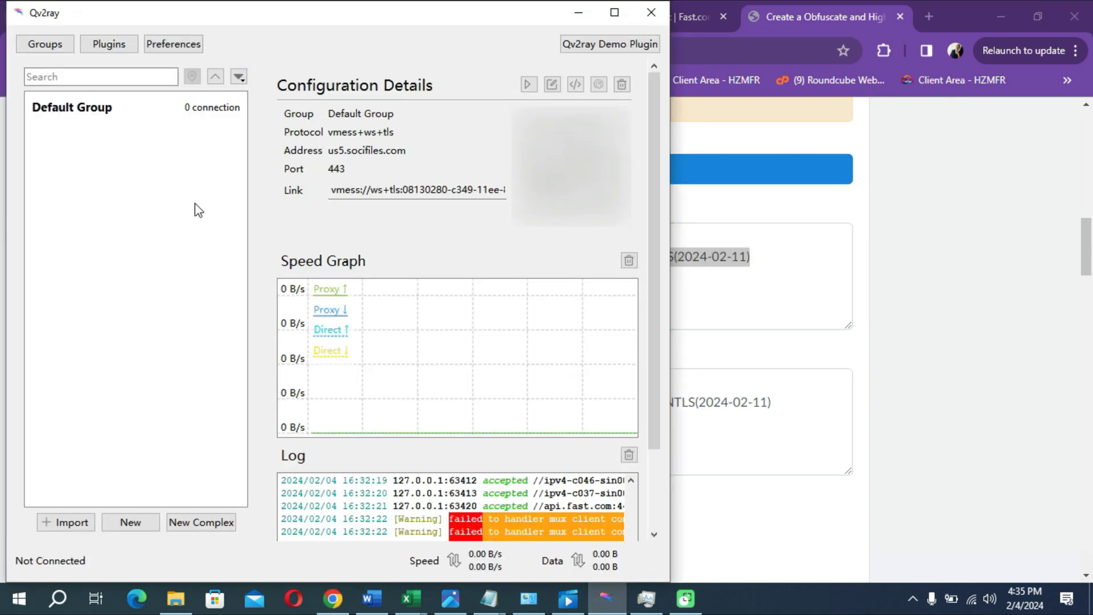
Import the pasted VLESS link as SG+Vless-WS(2024-02-11) and open that connection for editing
click(73, 524)
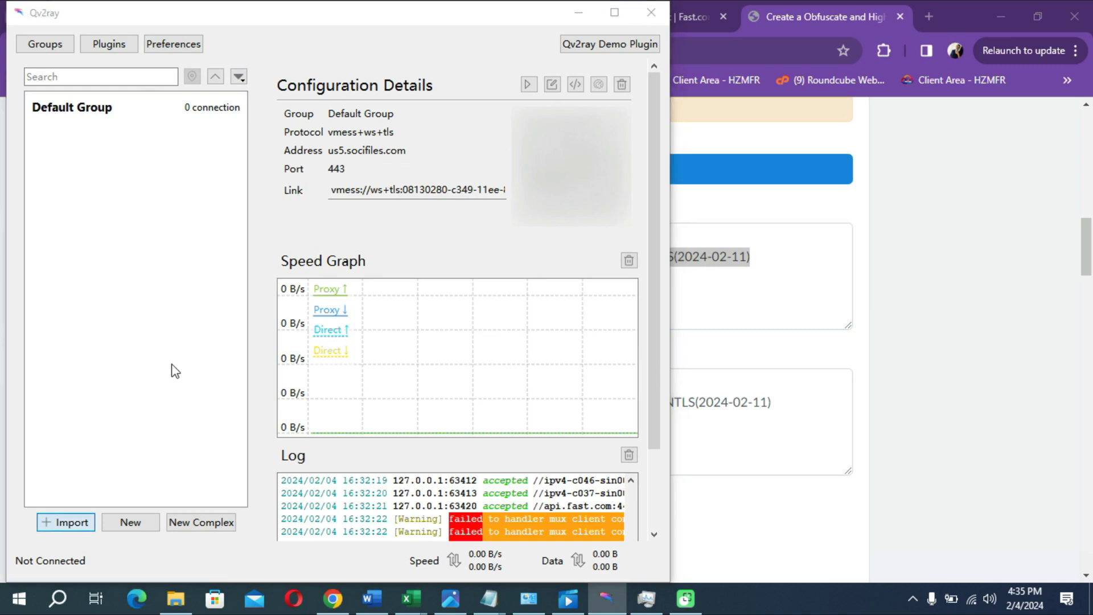
click(175, 234)
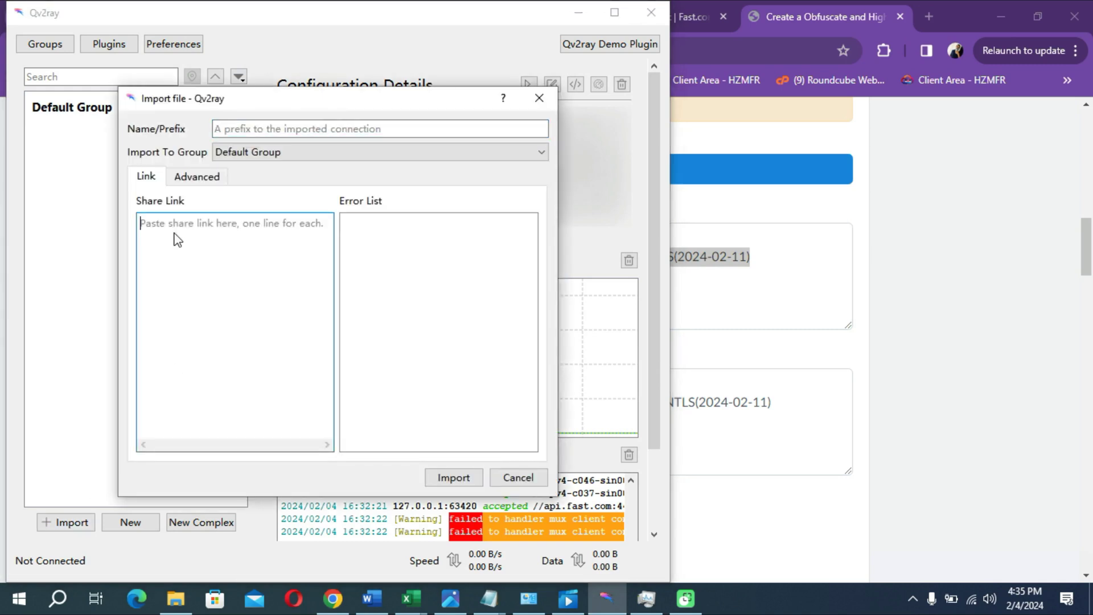
right_click(175, 233)
click(212, 322)
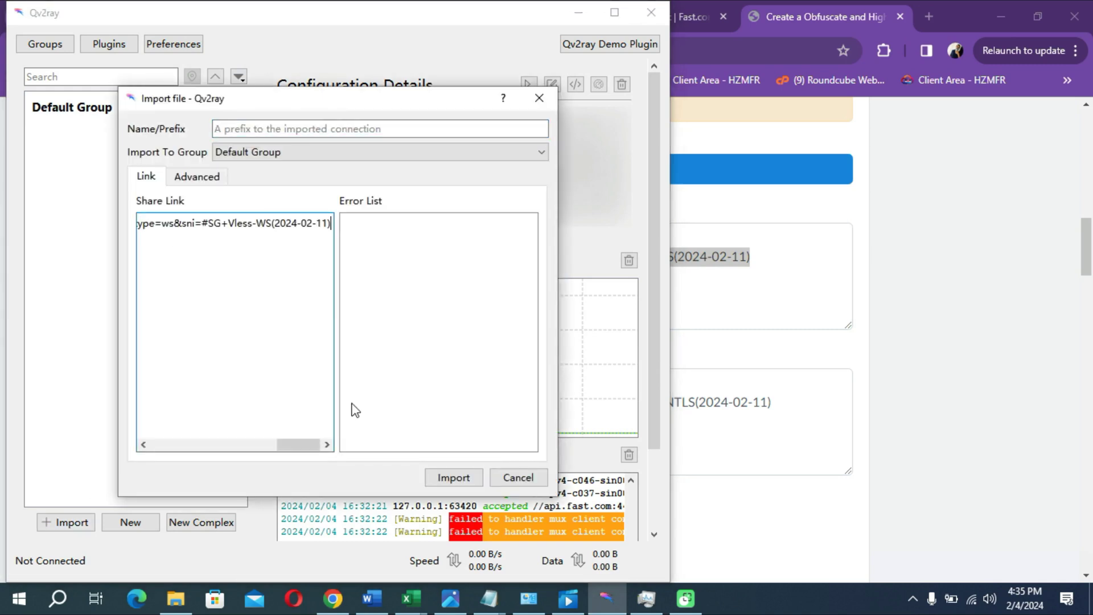
click(449, 478)
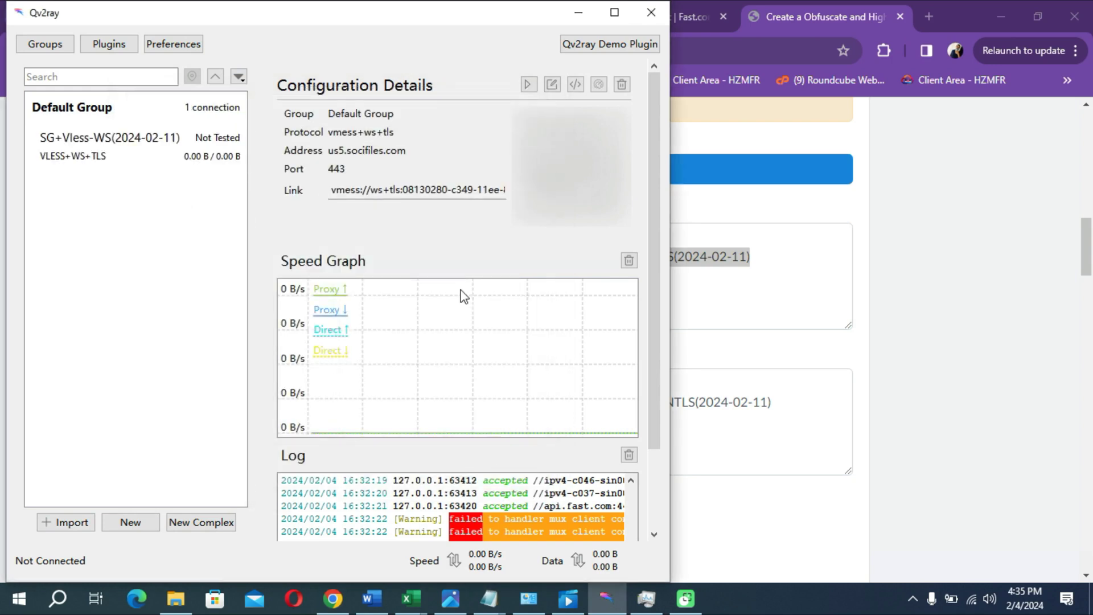
right_click(151, 161)
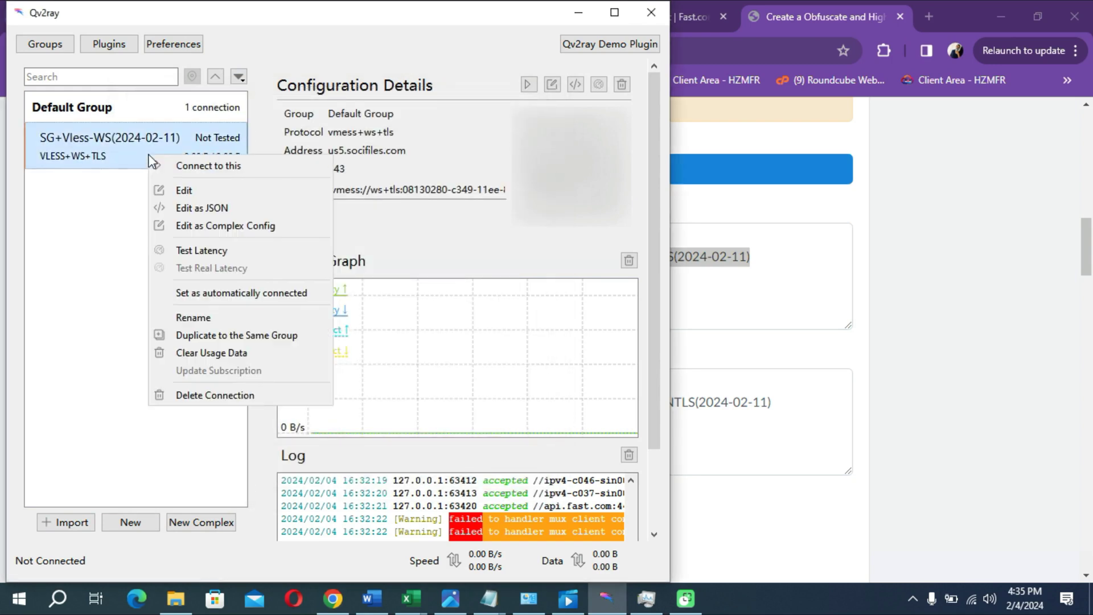
click(177, 190)
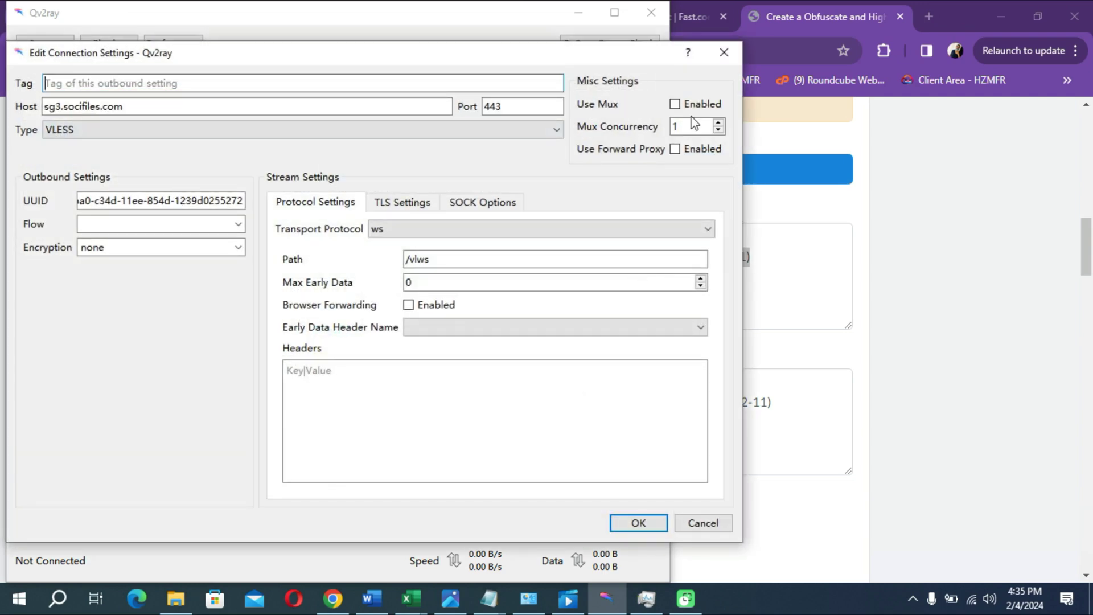
click(674, 107)
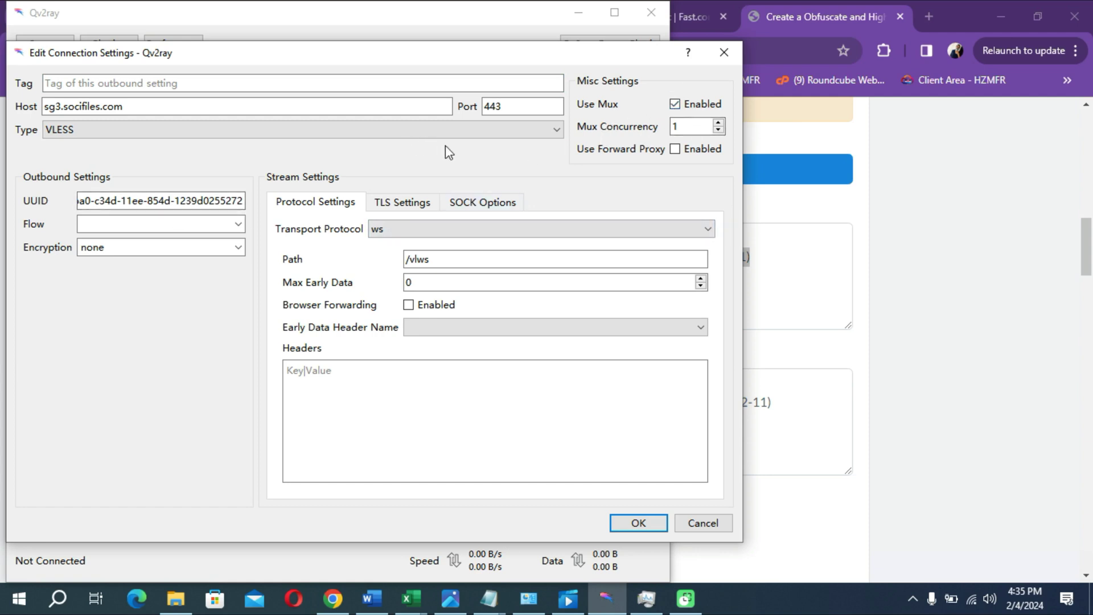
click(519, 105)
text(3)
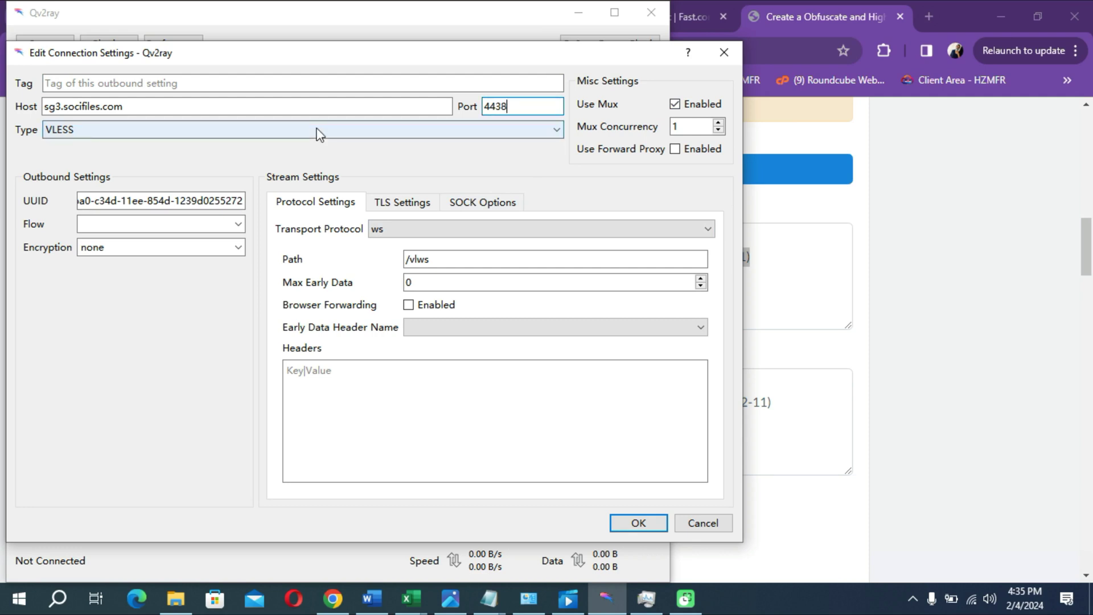
key(BackSpace)
key(BackSpace)
key(BackSpace)
key(BackSpace)
text(80)
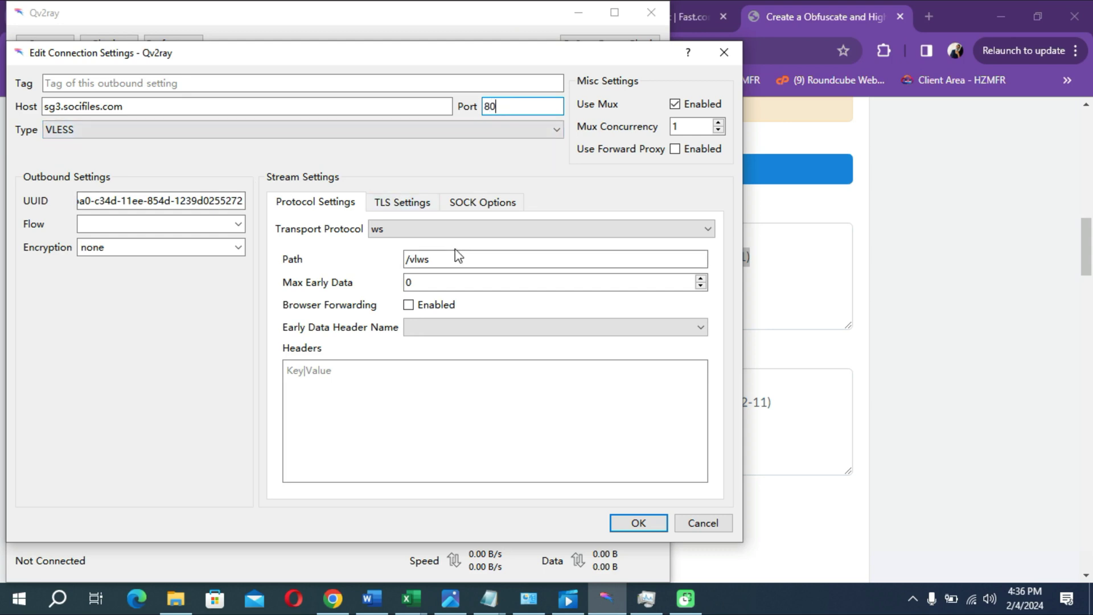
click(307, 376)
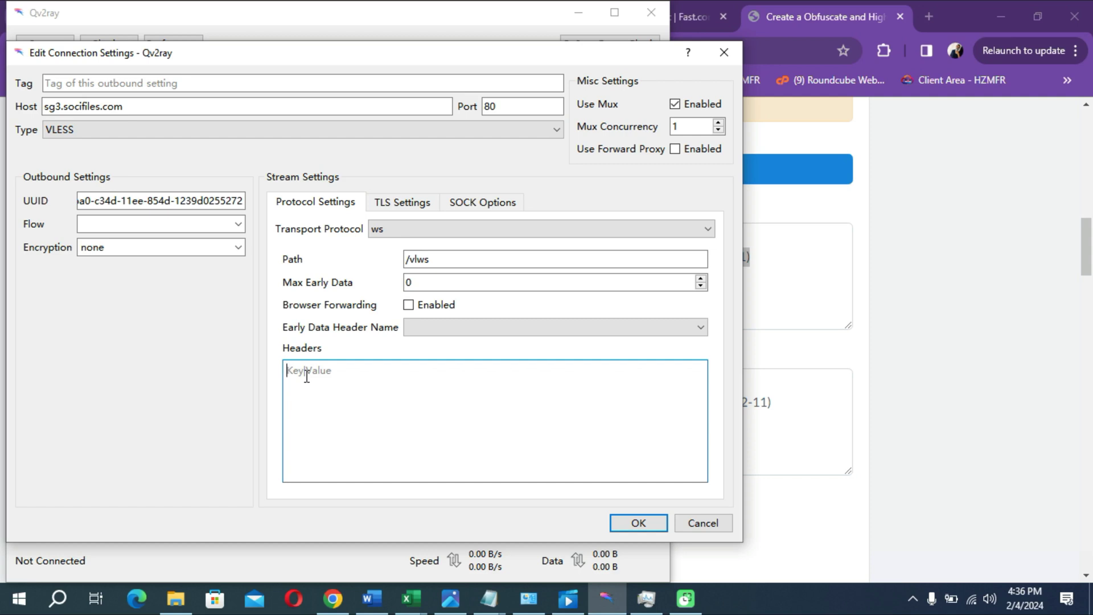
text(Host|www.goog)
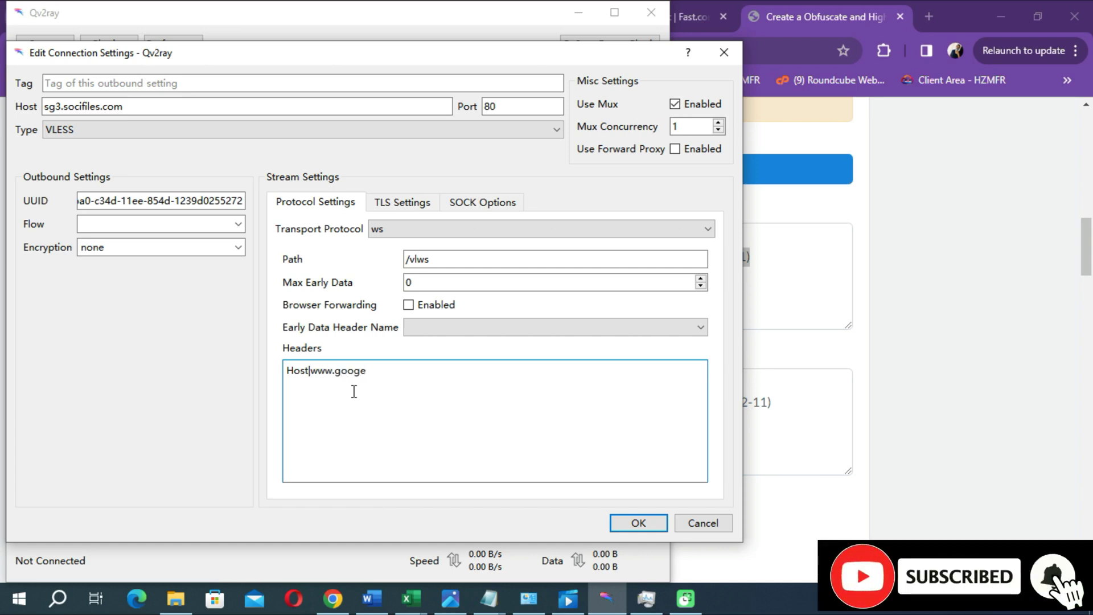
text(le.com)
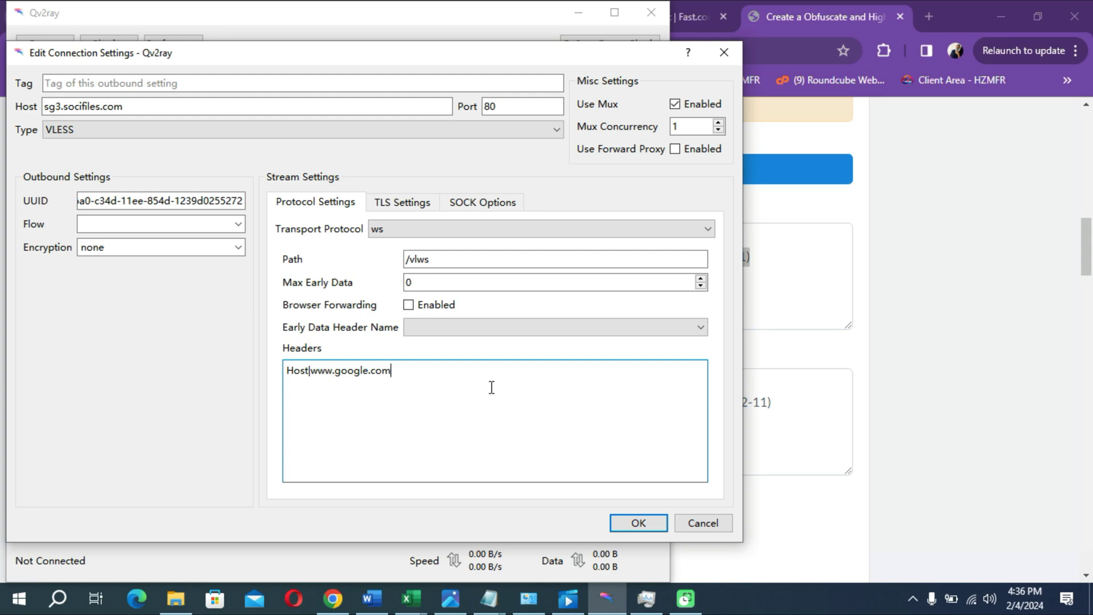
Turn on Browser Forwarding with Sec-WebSocket-Protocol as the early data header name
click(408, 305)
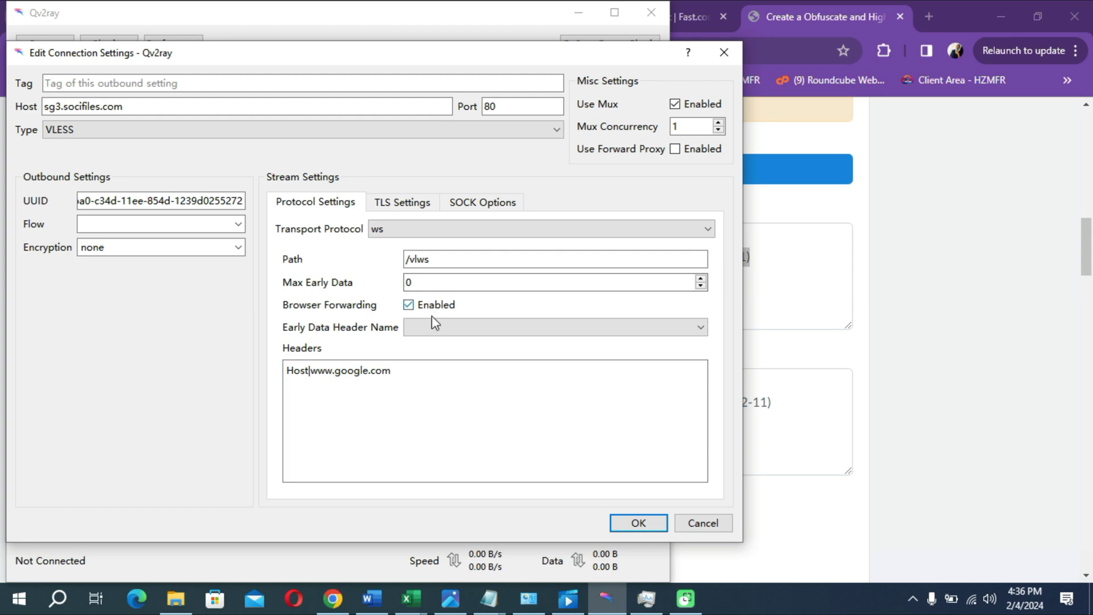
click(436, 330)
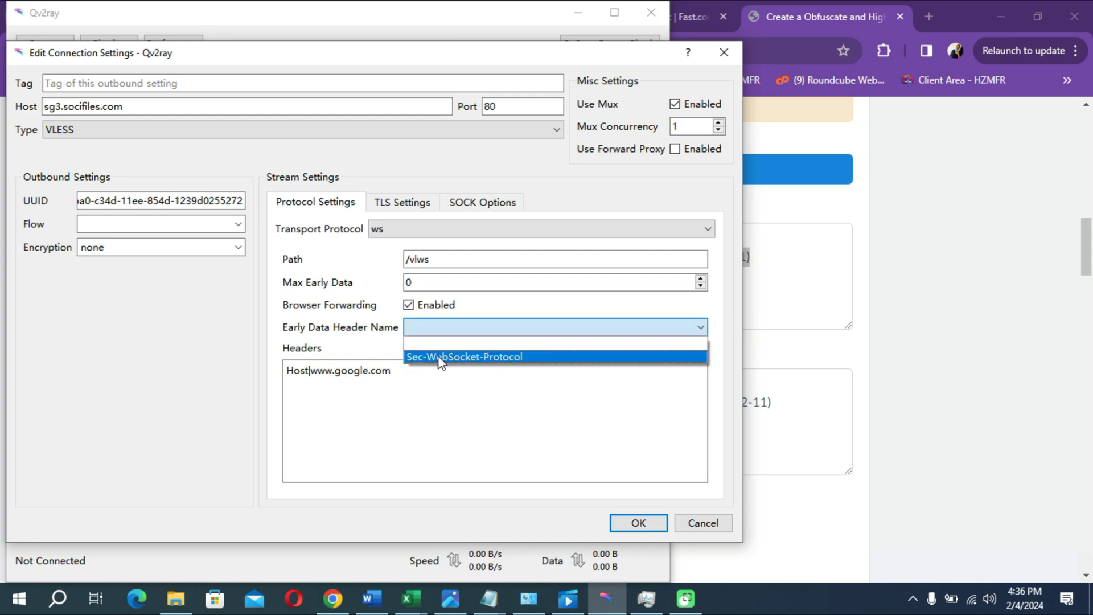
click(440, 358)
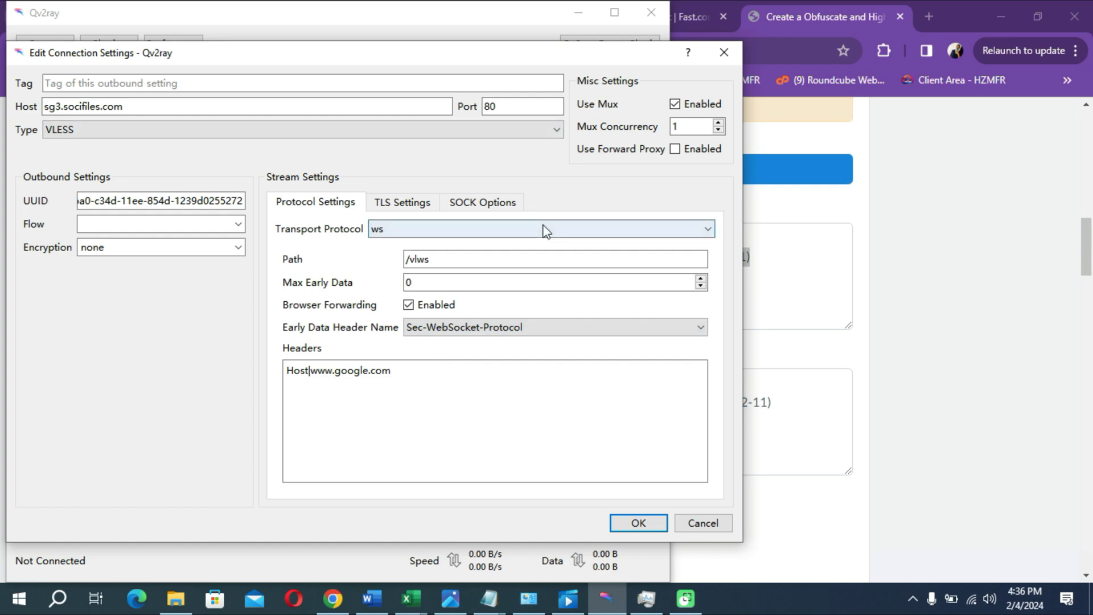
click(516, 108)
key(BackSpace)
key(BackSpace)
text(443)
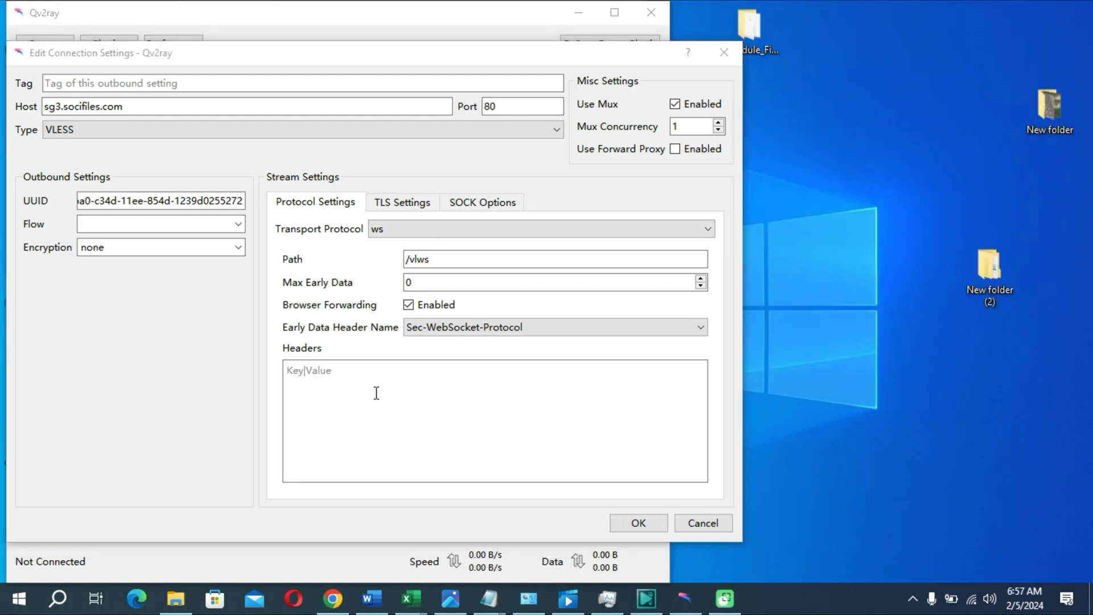
click(377, 393)
text(Host|www.google.com)
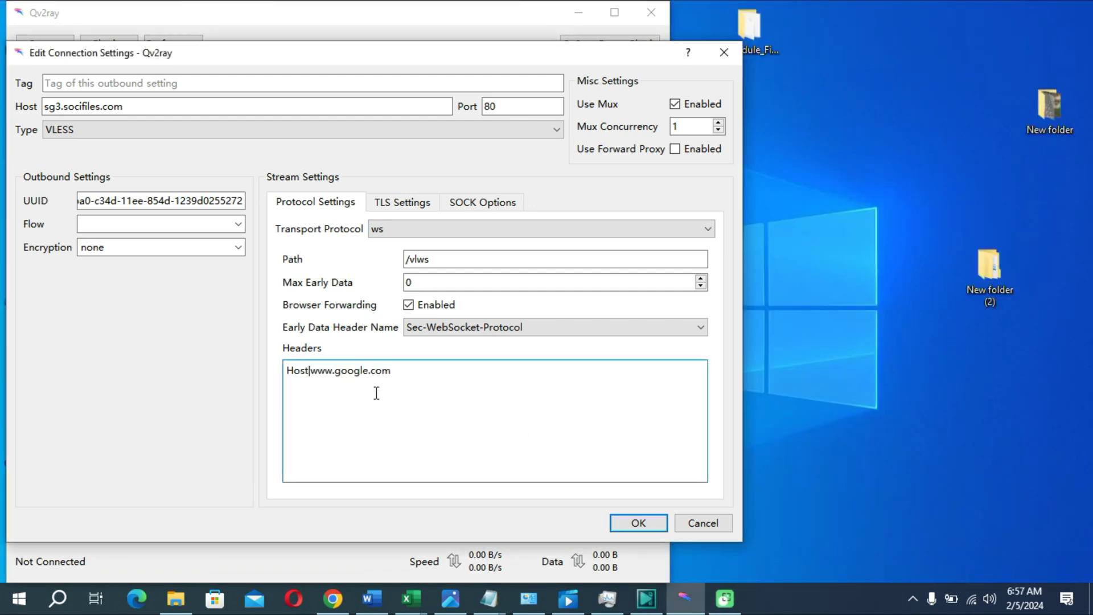
key(BackSpace)
key(BackSpace)
key(BackSpace)
key(BackSpace)
key(BackSpace)
key(BackSpace)
key(BackSpace)
key(BackSpace)
key(BackSpace)
key(BackSpace)
key(BackSpace)
key(BackSpace)
key(BackSpace)
key(BackSpace)
key(BackSpace)
key(BackSpace)
key(BackSpace)
key(BackSpace)
key(BackSpace)
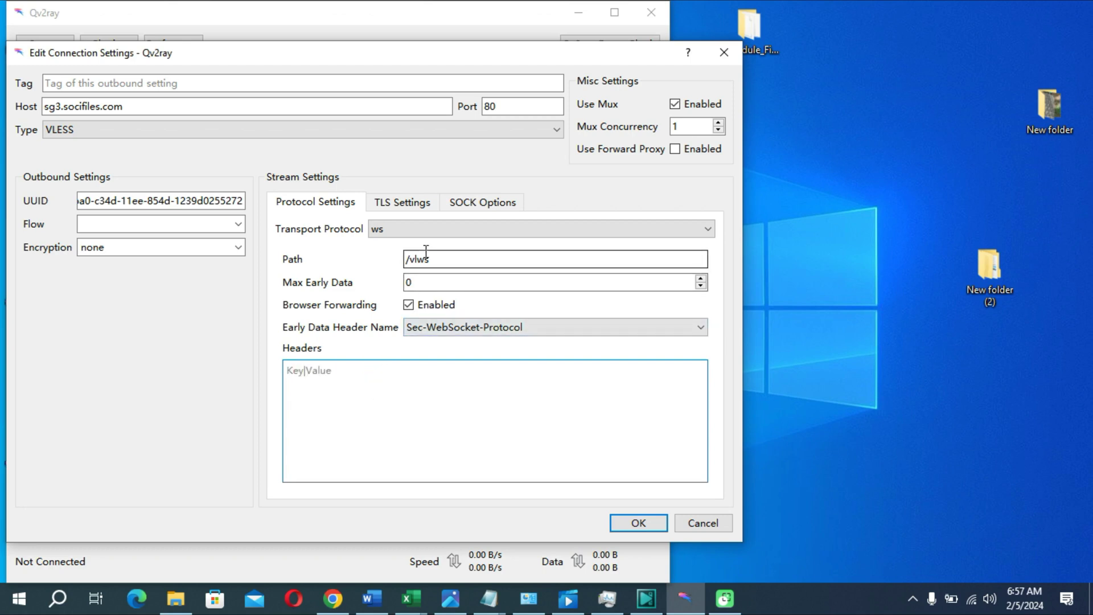
click(420, 231)
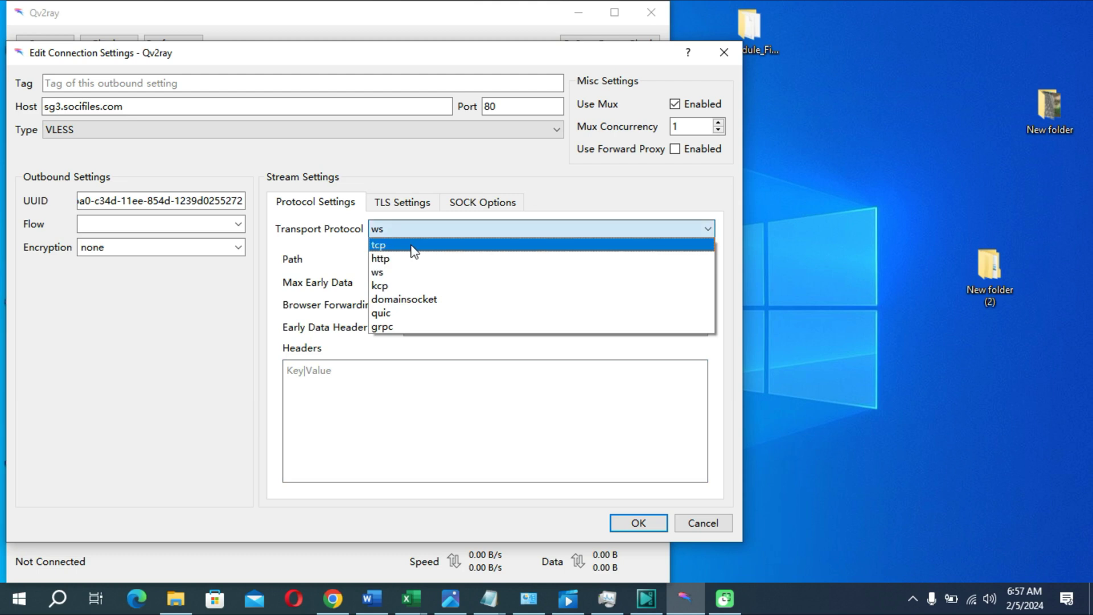
click(414, 246)
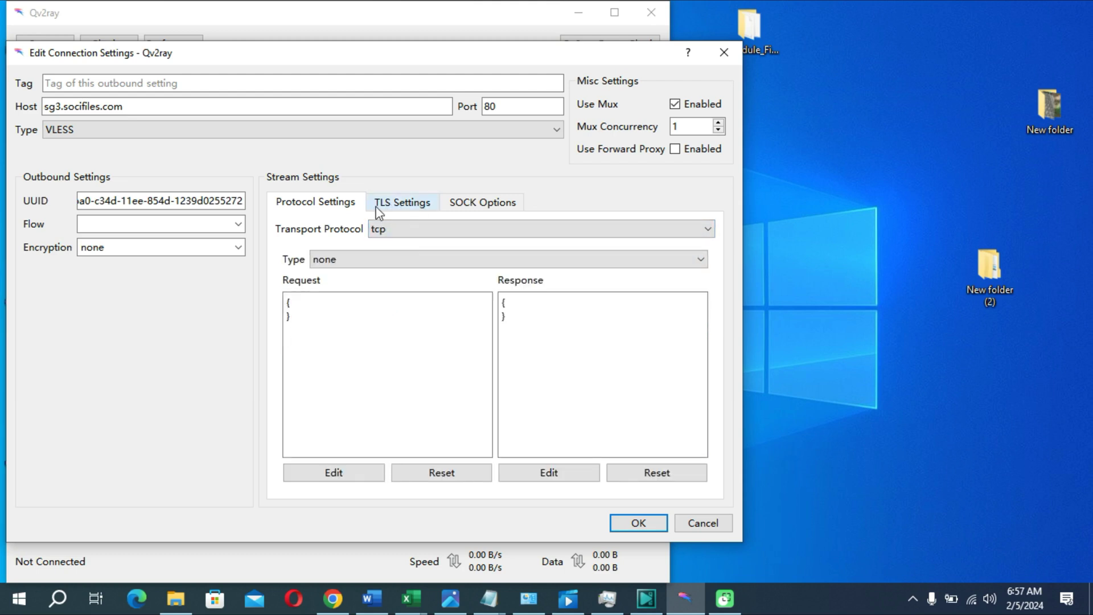
click(407, 205)
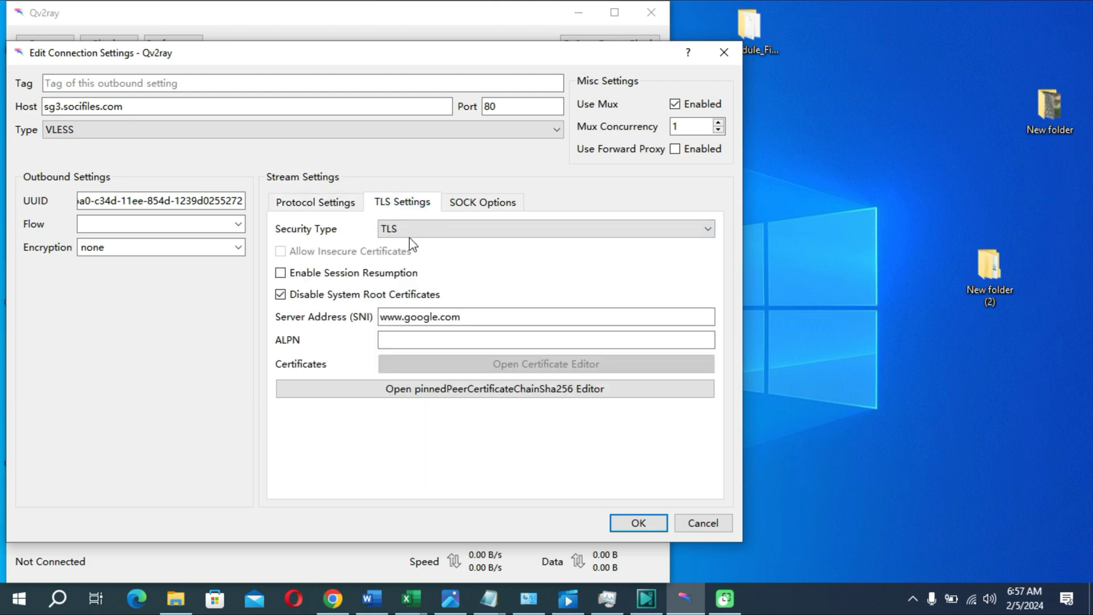
click(420, 231)
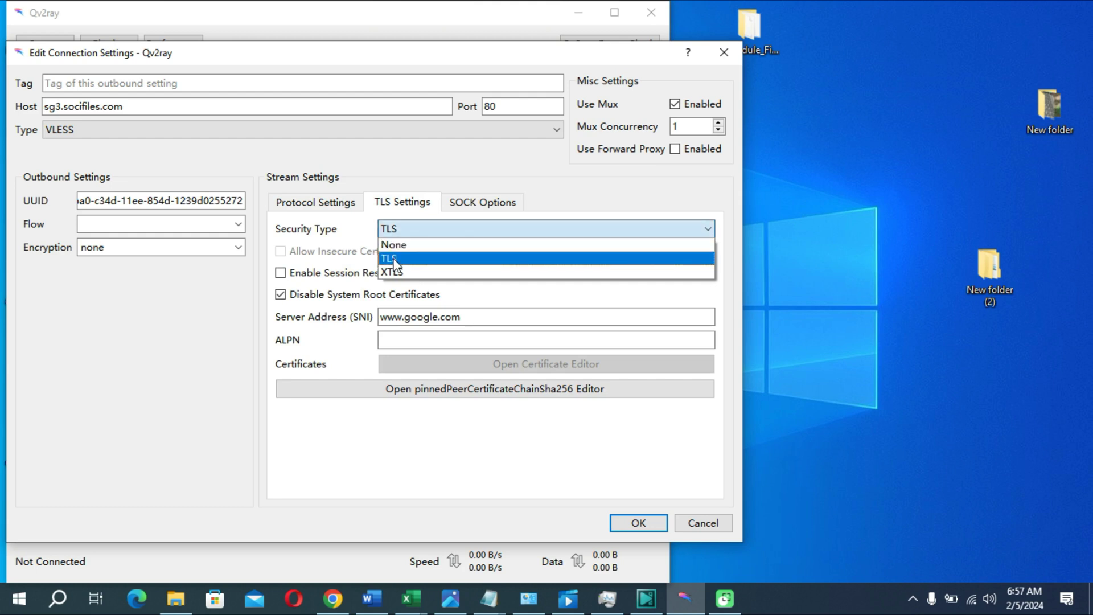
click(395, 259)
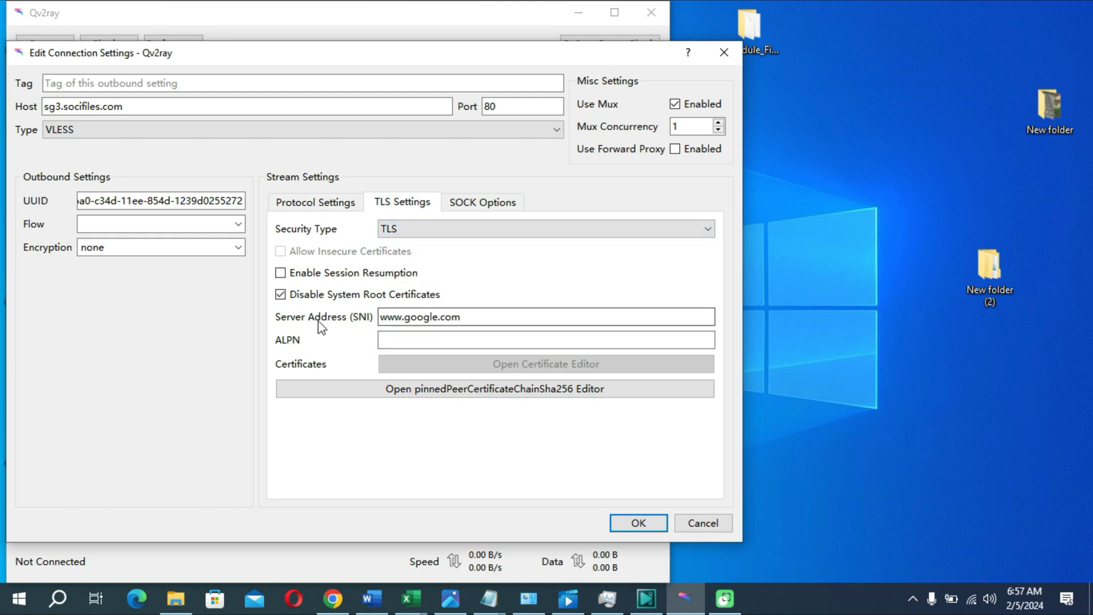
click(442, 318)
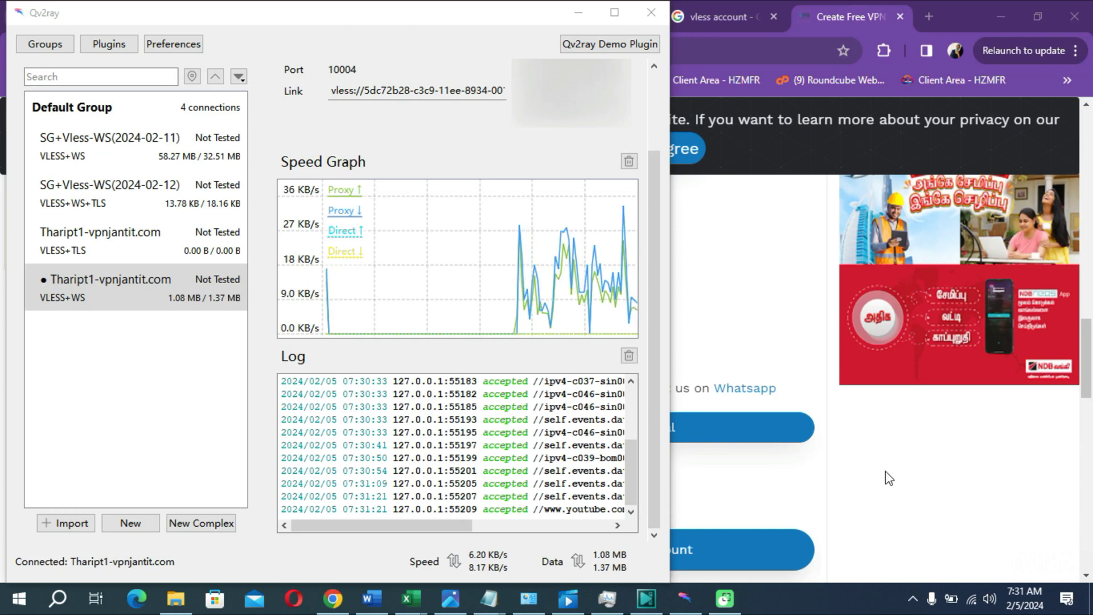
Review the SG+Vless-WS(2024-02-12) and Thaript1 VLESS+WS connections, then return to vpnjantit in Chrome
click(169, 194)
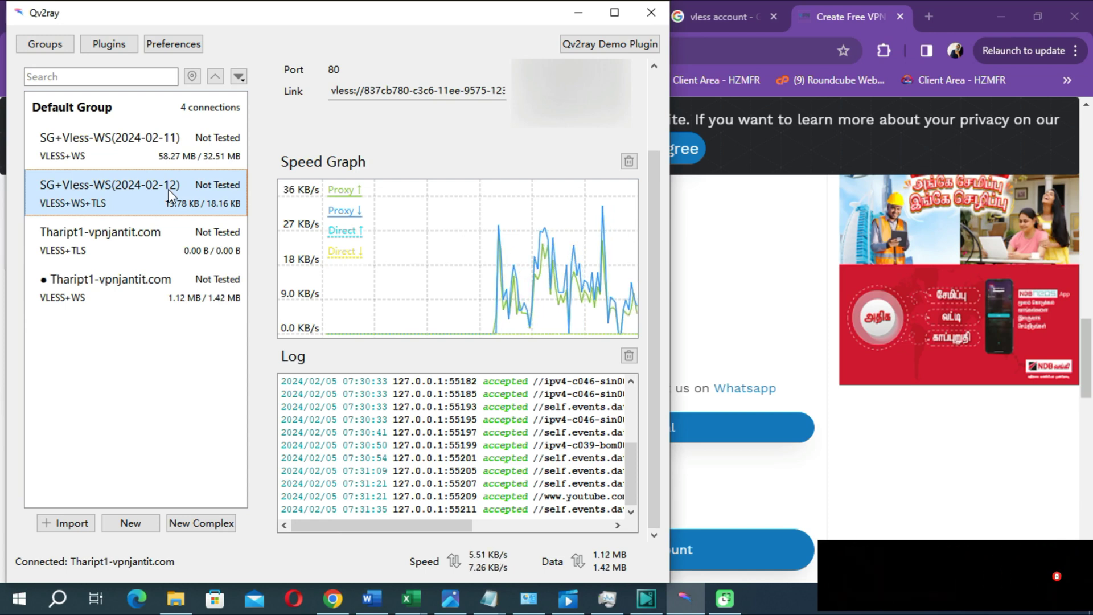
click(140, 302)
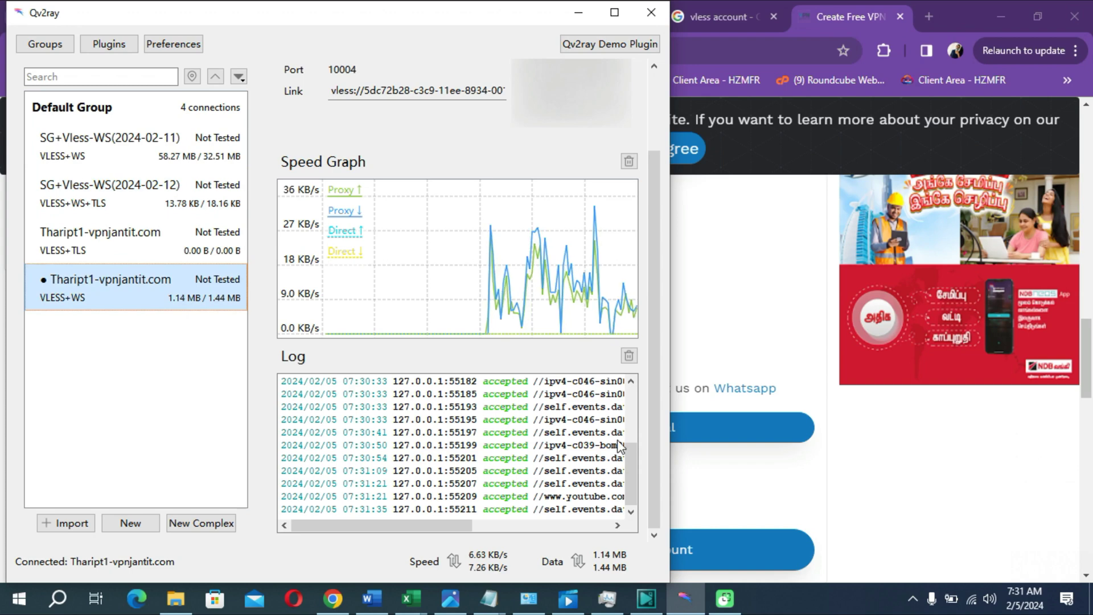
key(alt+Tab)
scroll(592, 447, down, 1)
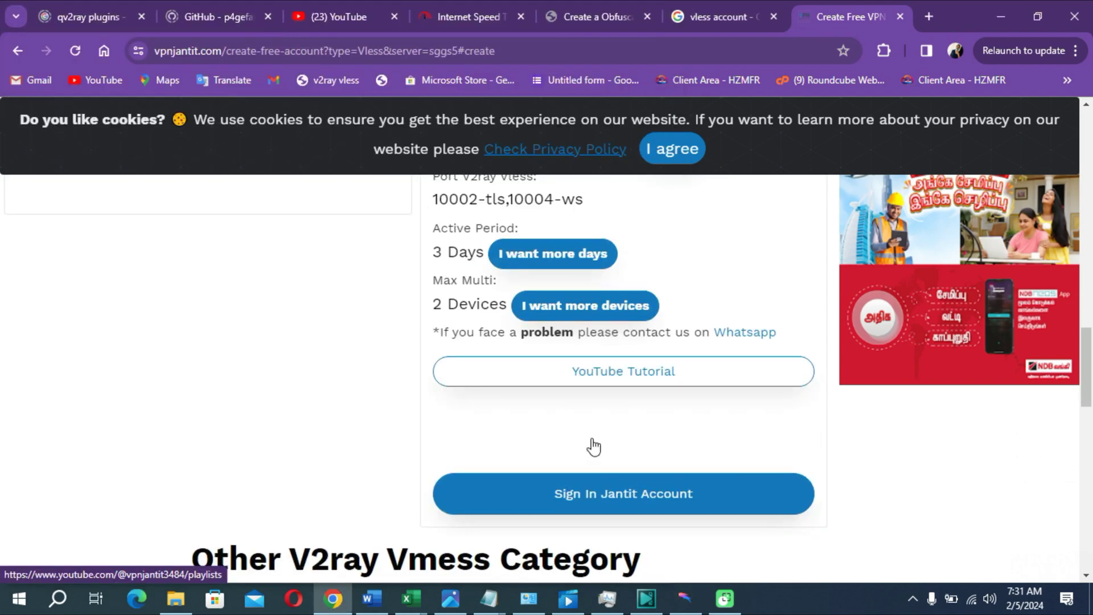
Review the Thaript1 account's UUID and VLESS links on vpnjantit, then bring Qv2ray back
scroll(592, 446, up, 10)
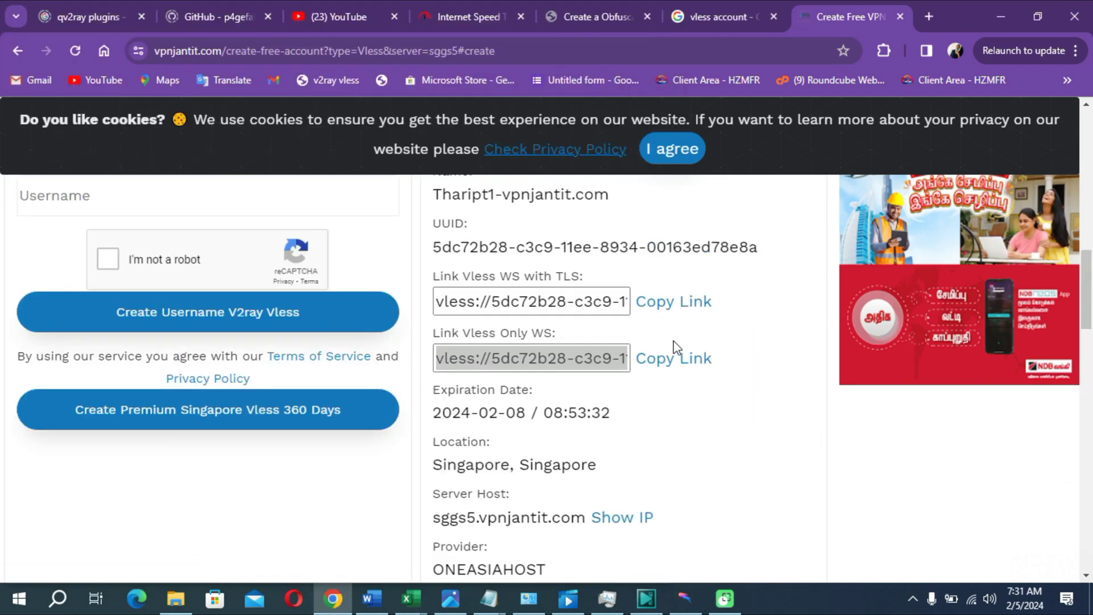
click(699, 605)
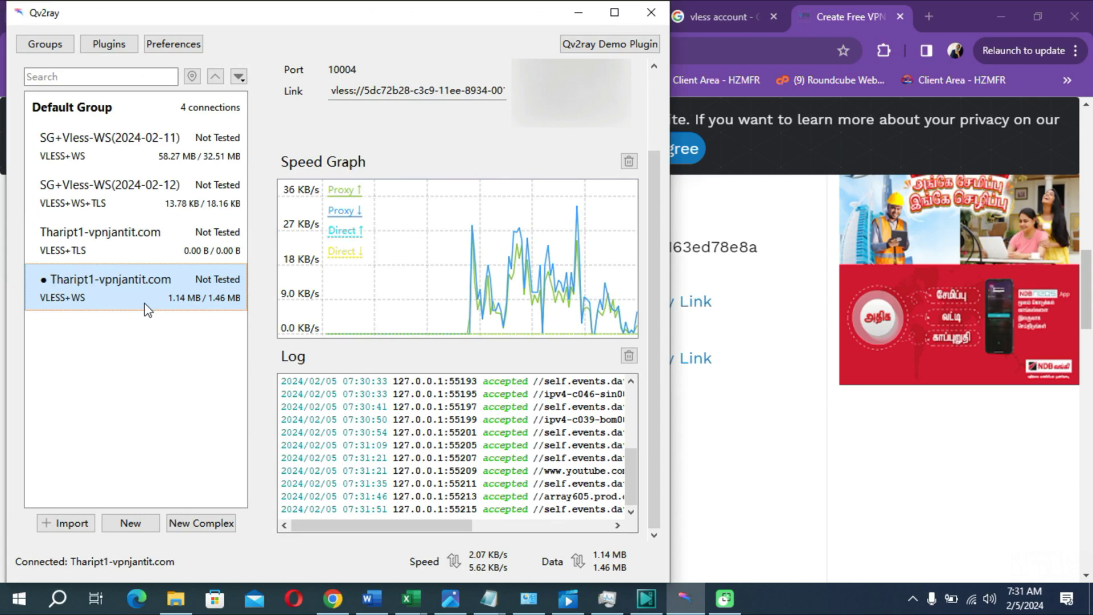
Inspect the Thaript1 connection's ws path and TLS settings, cancel unchanged, and return to Chrome's address bar
scroll(565, 163, up, 3)
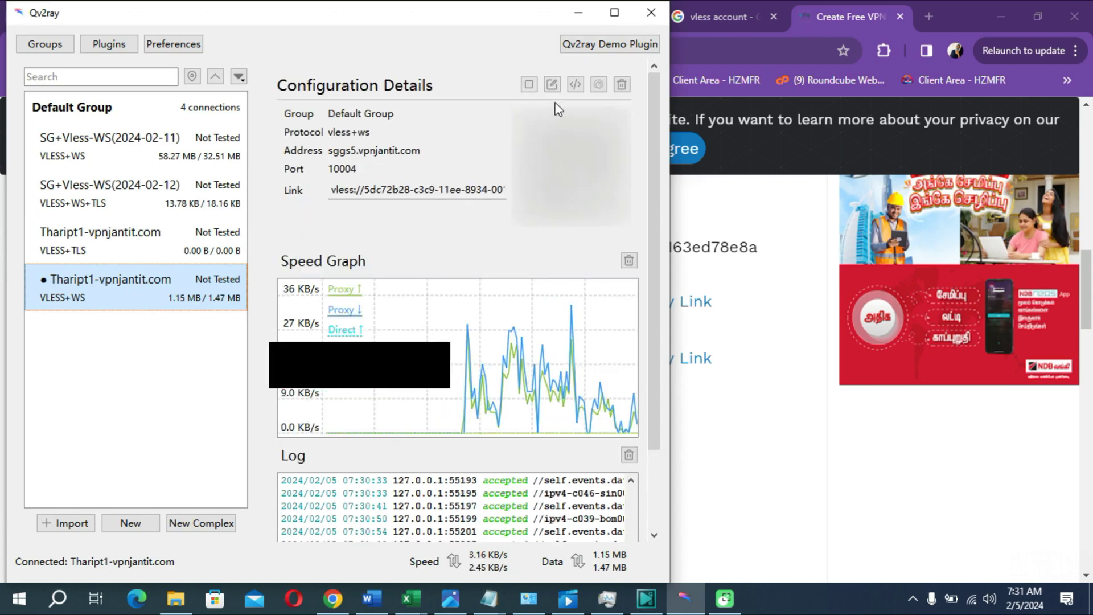
click(552, 86)
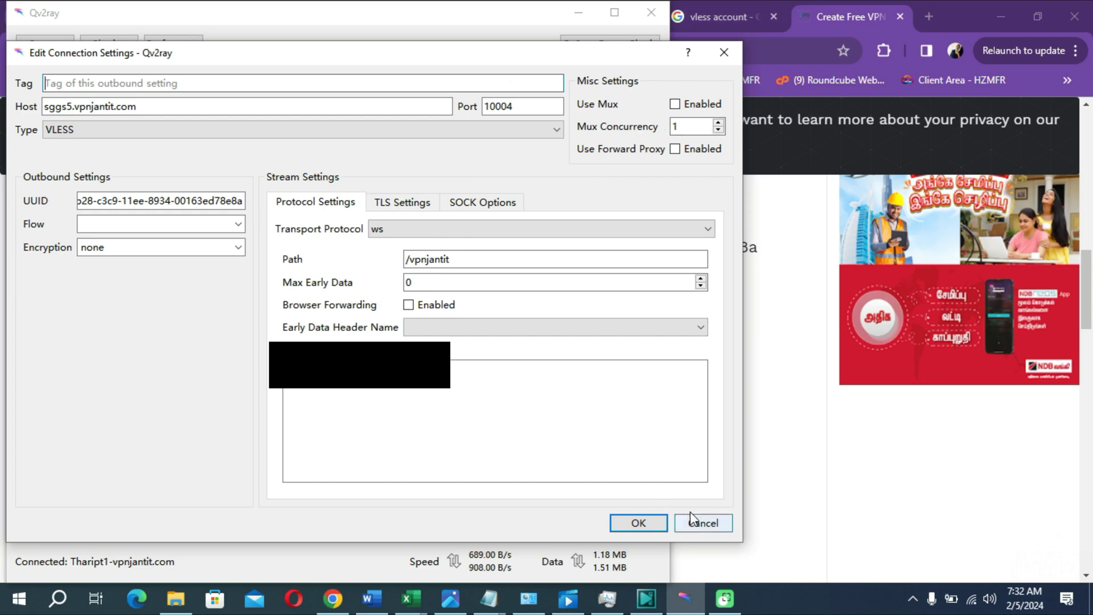
click(423, 213)
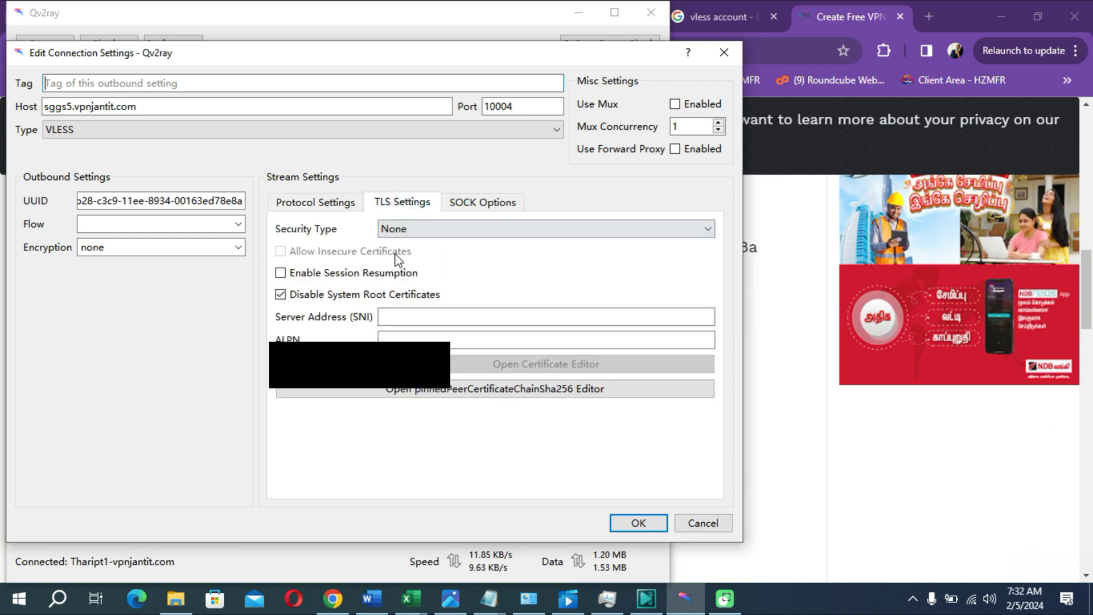
click(336, 209)
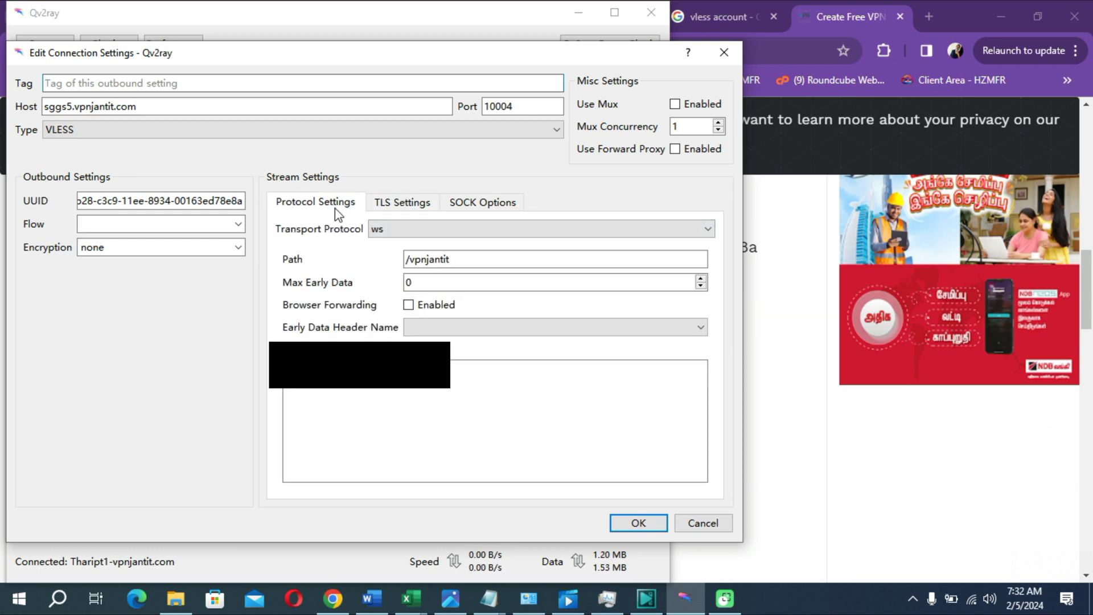
click(706, 525)
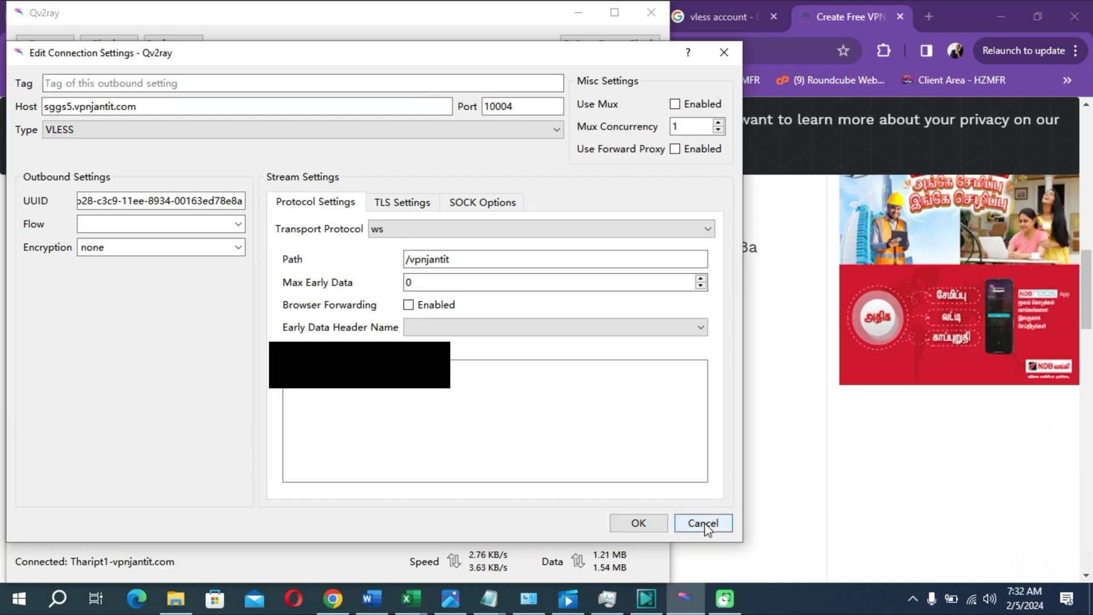
click(765, 222)
click(704, 50)
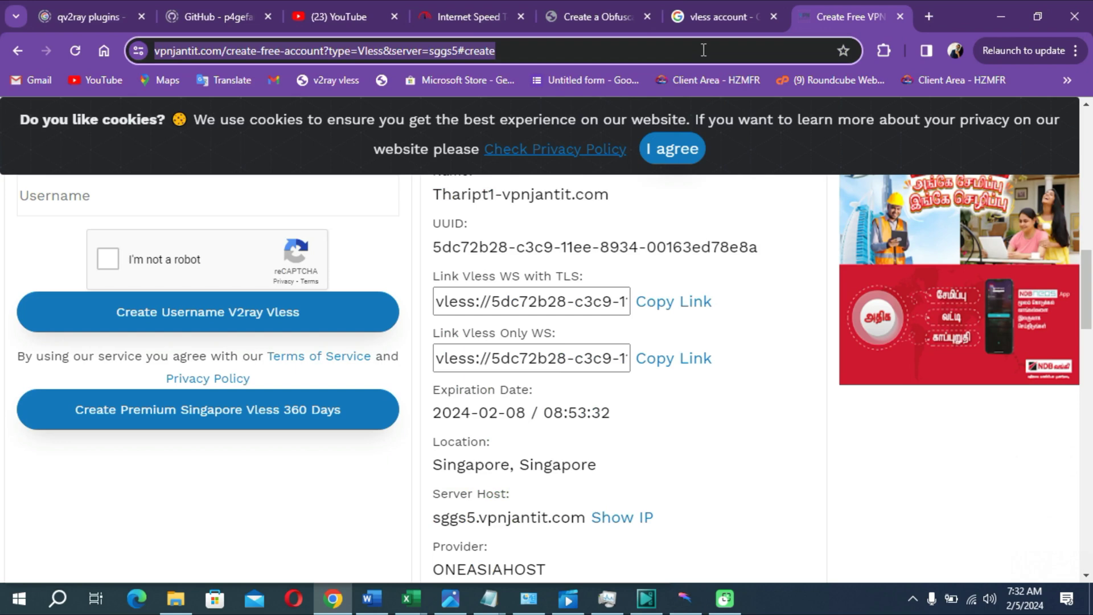
Load fast.com to speed-test the Thaript1 connection at 13 Mbps, then watch Qv2ray's traffic graph
text(fast)
key(Return)
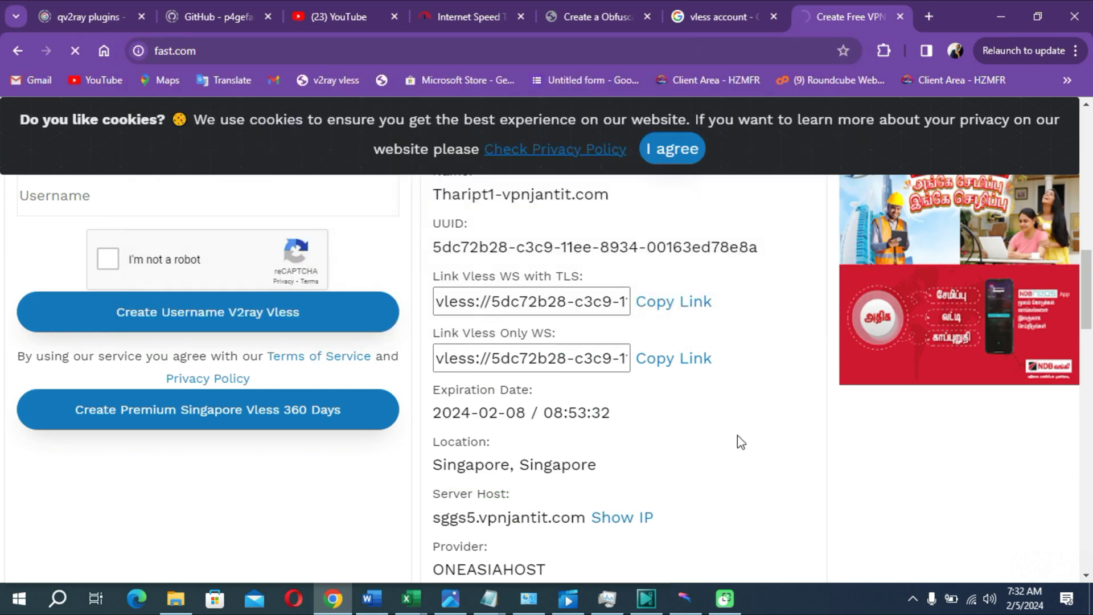
click(684, 599)
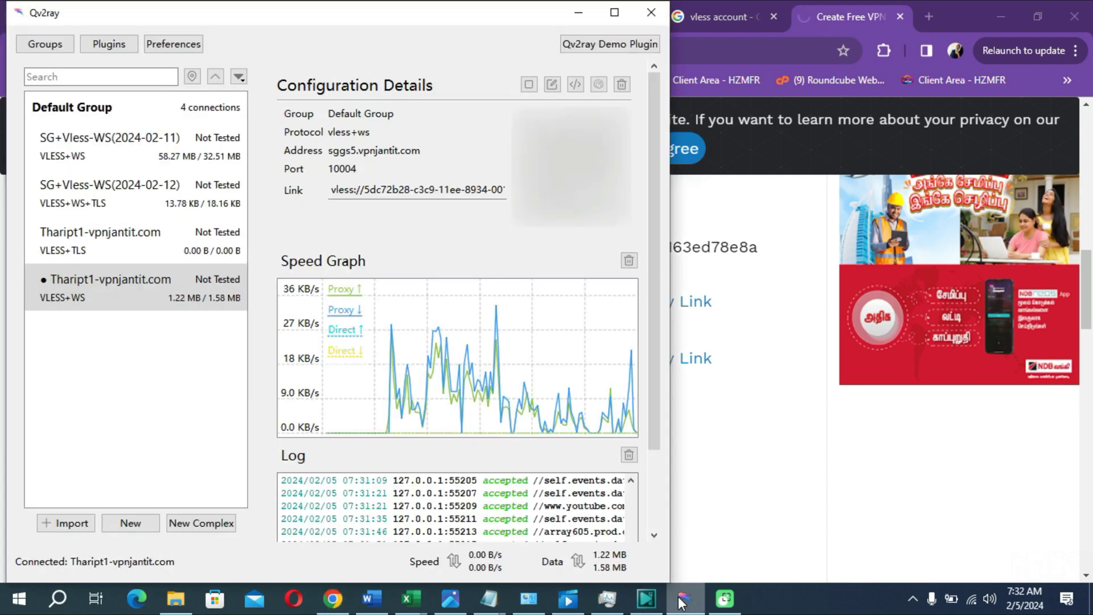